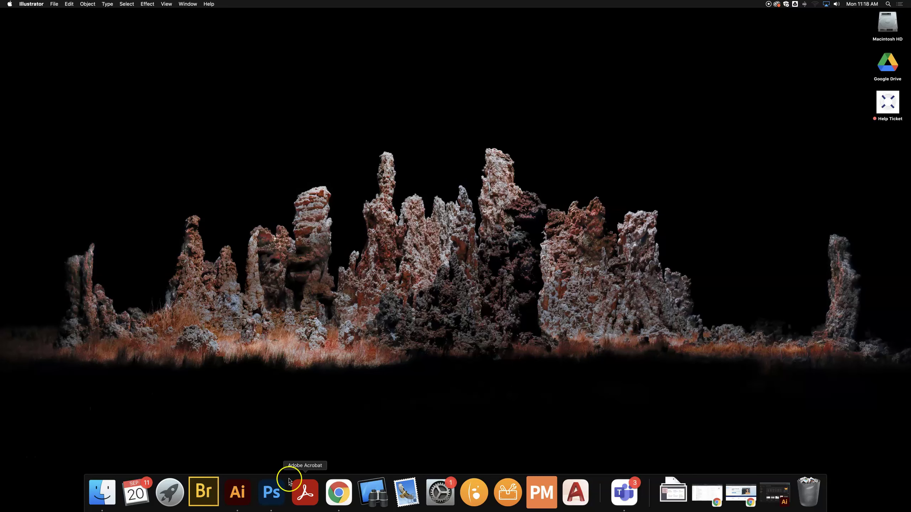
left_click(242, 488)
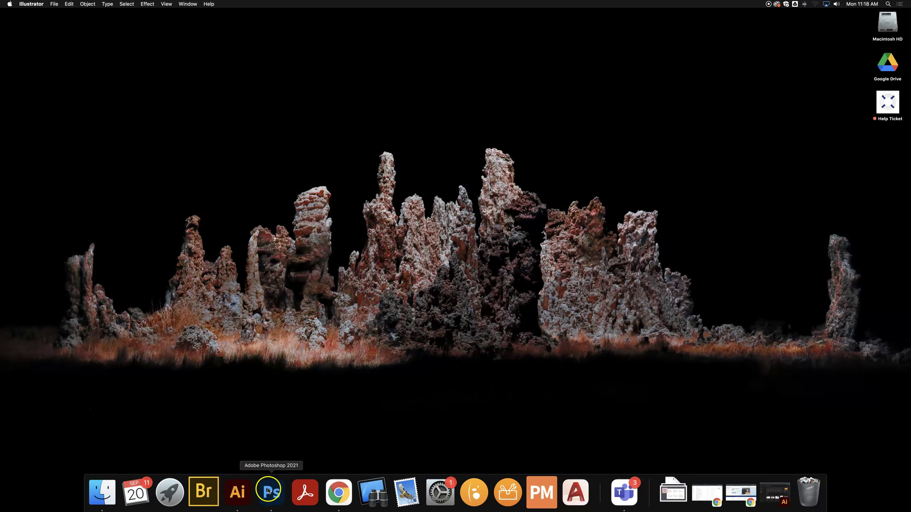
left_click(474, 493)
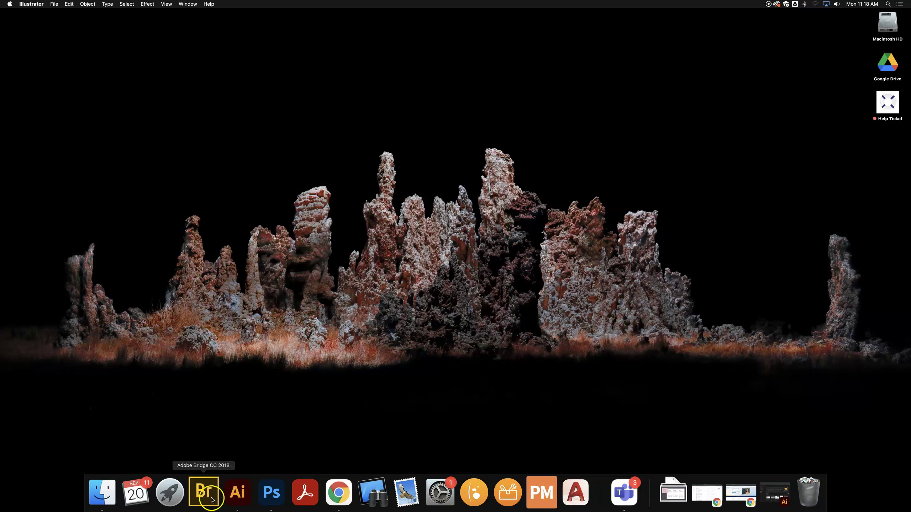
left_click(244, 497)
left_click(270, 498)
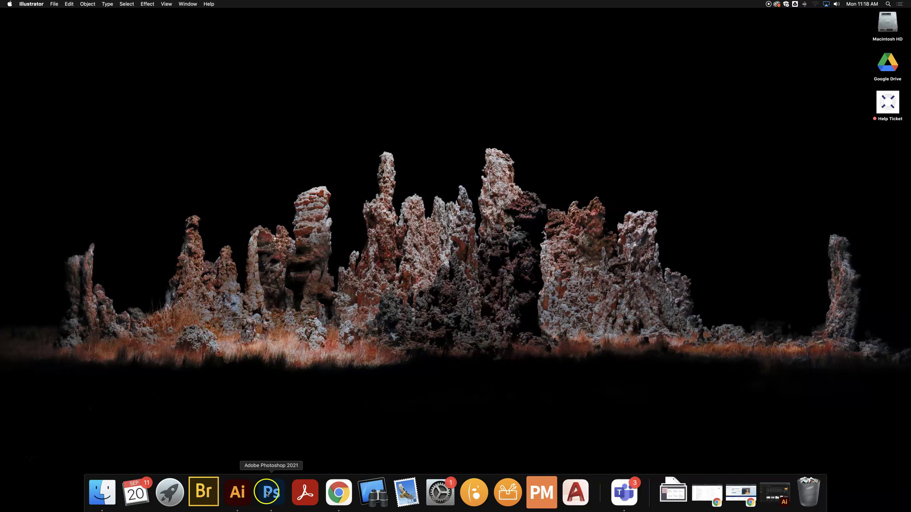
left_click(264, 495)
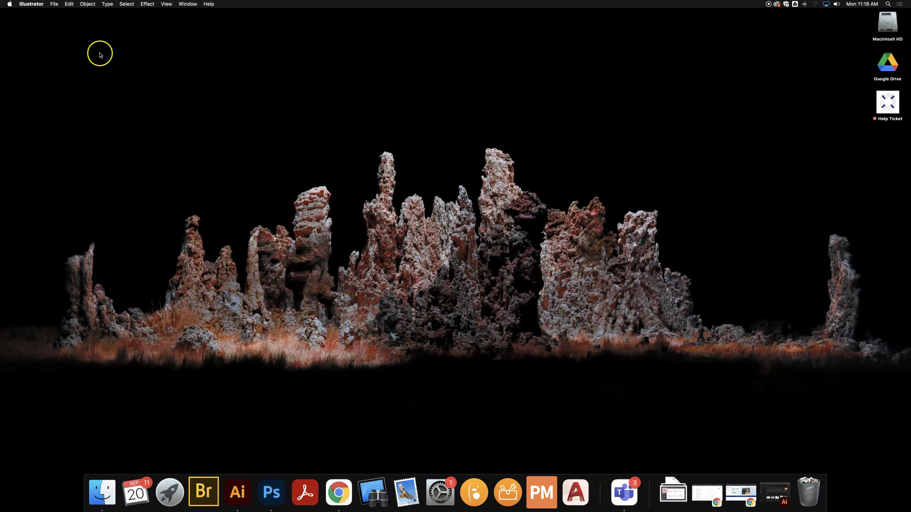
left_click(10, 4)
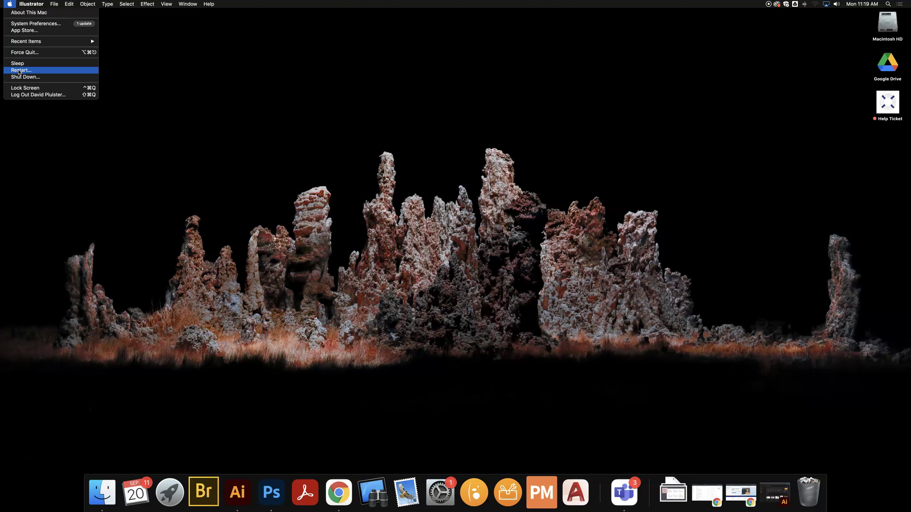
left_click(20, 72)
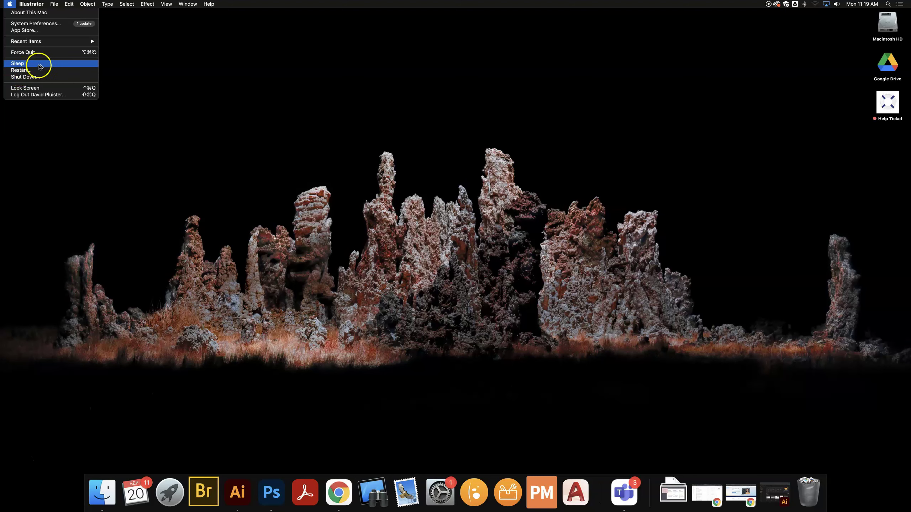
left_click(462, 55)
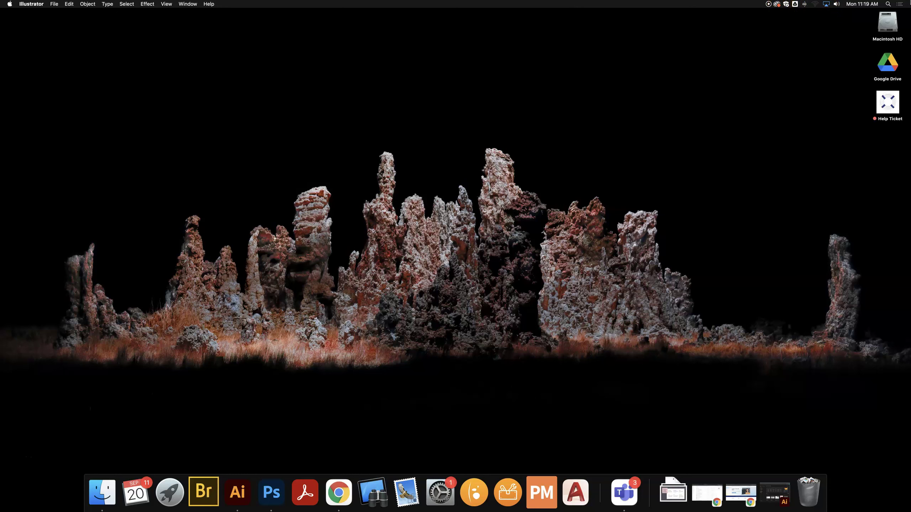
- Search the Mac for "chrom" with Spotlight, browse the results, and dismiss the search
left_click(887, 4)
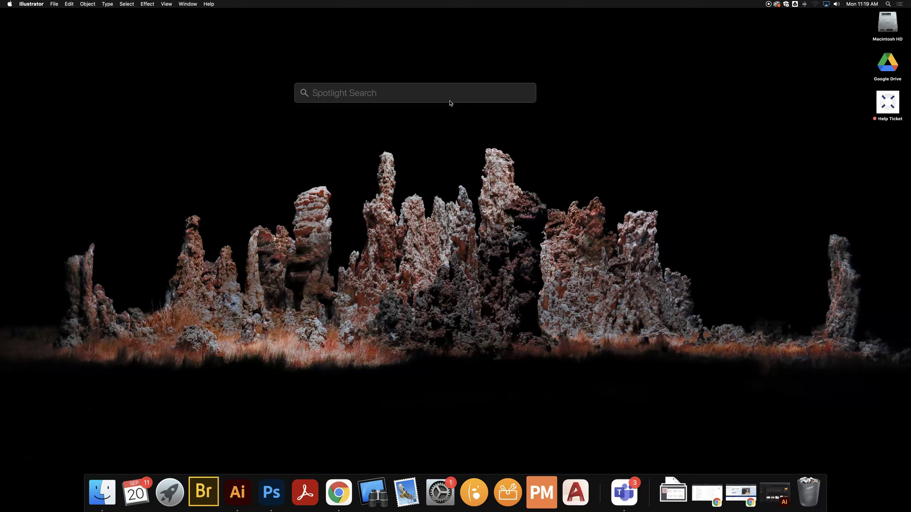
type("chrom")
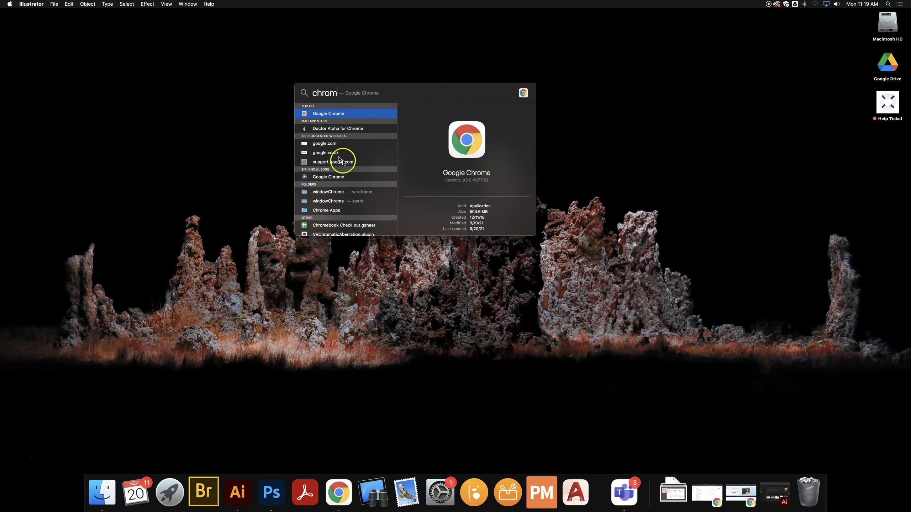
scroll(332, 174, "down", 5)
scroll(333, 175, "down", 2)
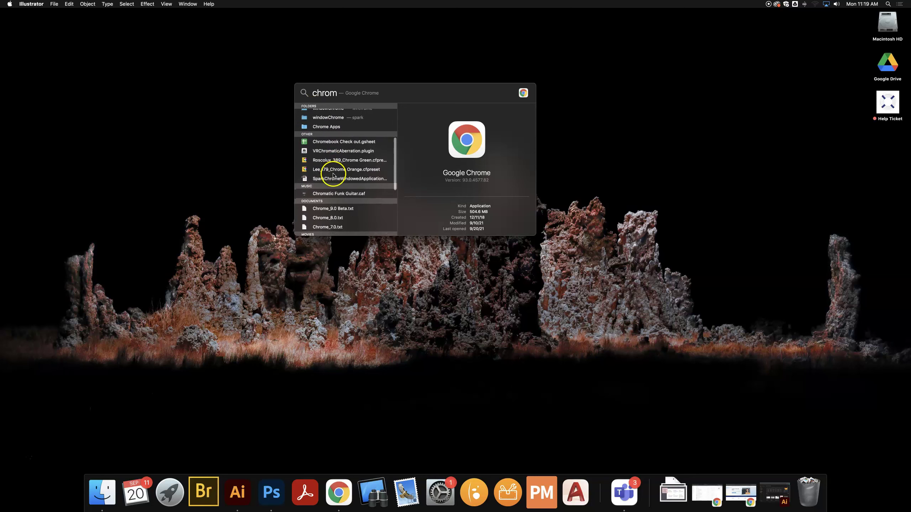
scroll(333, 174, "up", 7)
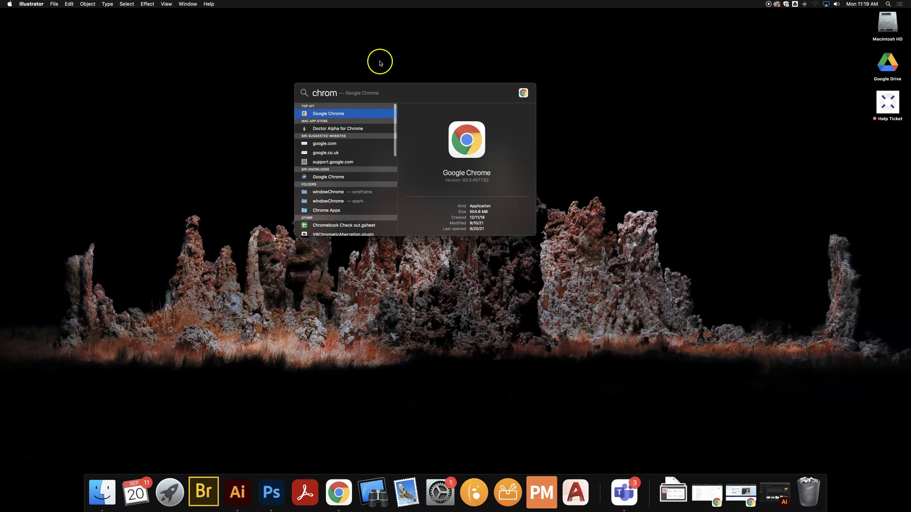
left_click(452, 57)
left_click(436, 127)
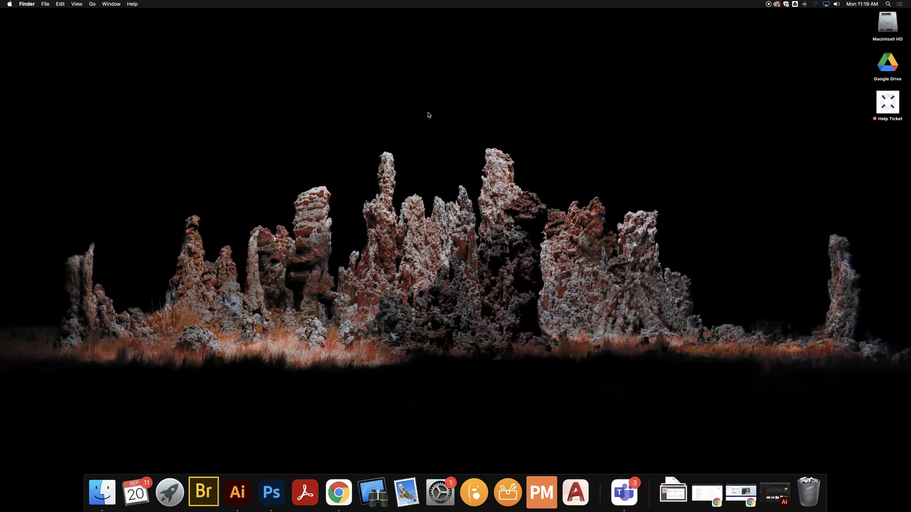
- Reopen Spotlight, clear the previous search text, and close it
key("super+space")
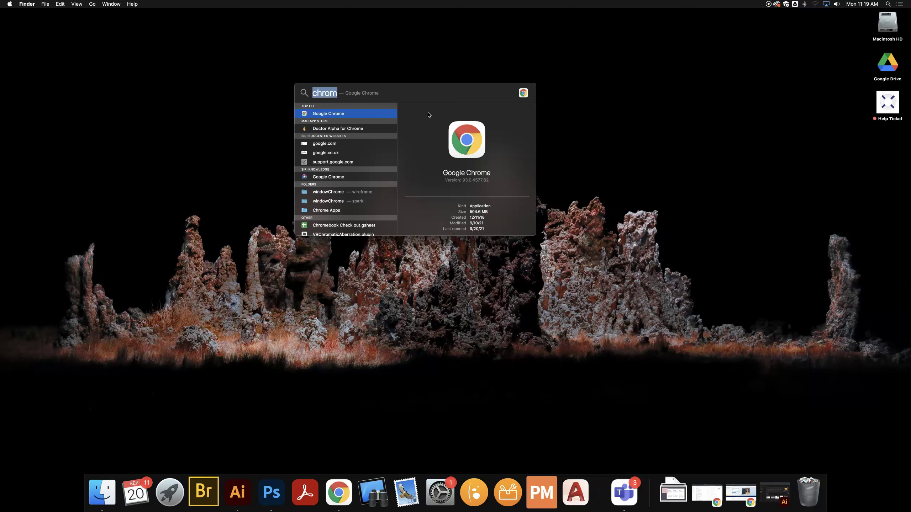
key("BackSpace")
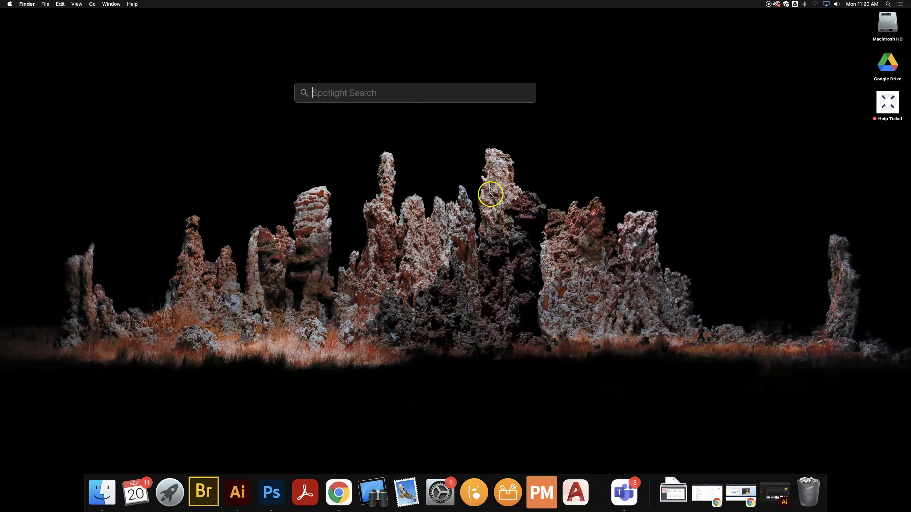
left_click(887, 4)
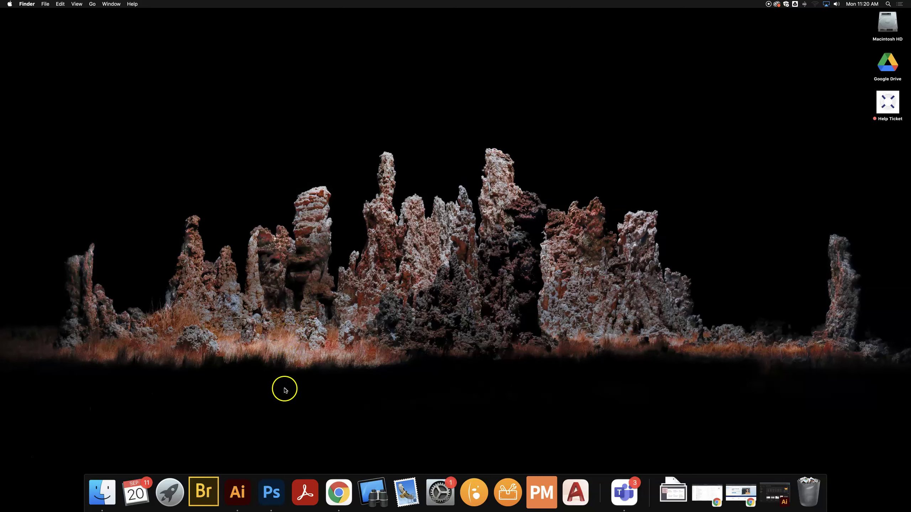
- Restore the minimized Illustrator window and expand it to fill the screen
left_click(238, 497)
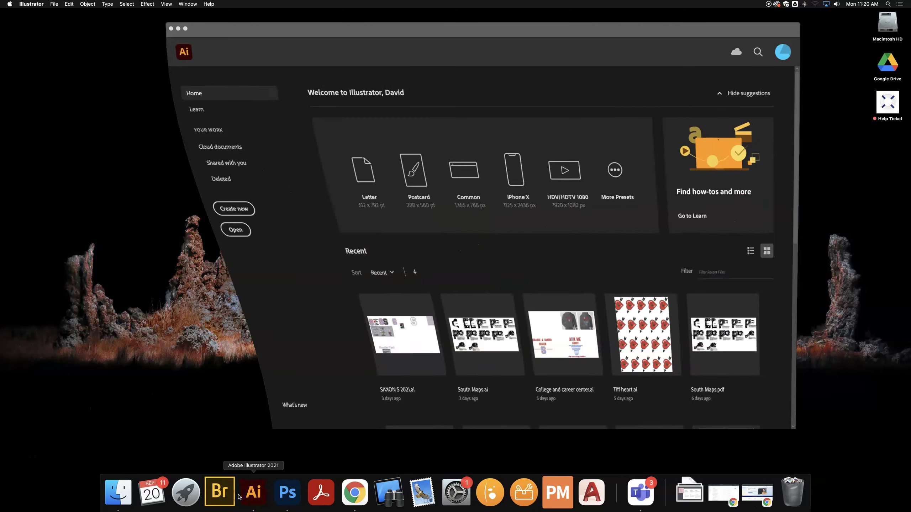
left_click_drag(642, 29, 588, 33)
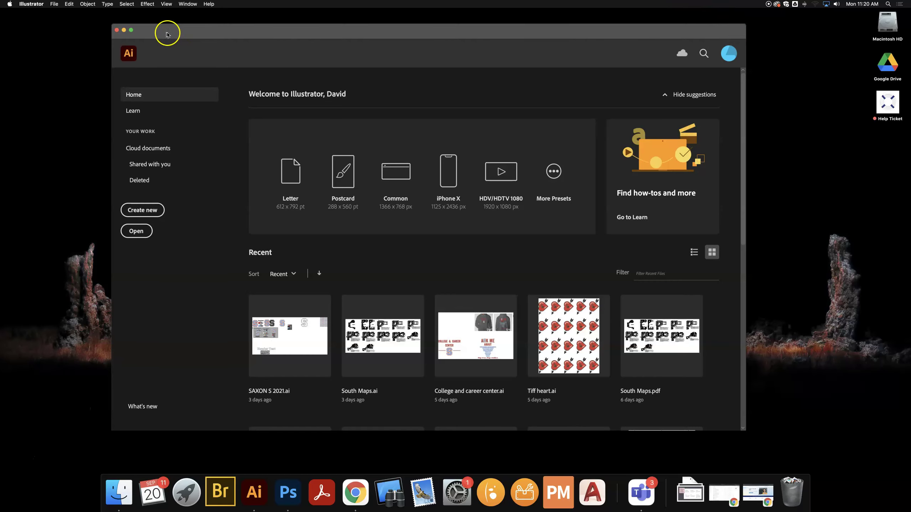
left_click(131, 30)
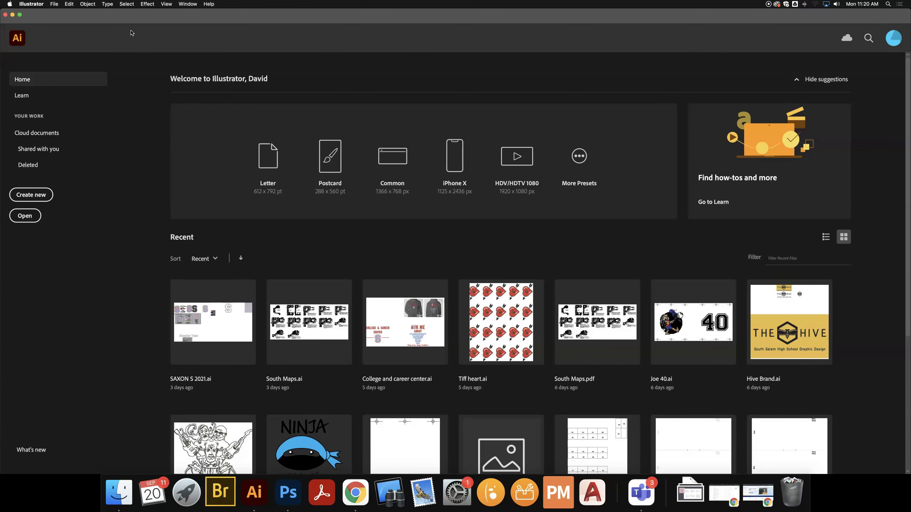
- Shrink the Illustrator window to about two thirds of the screen width and reposition it on the desktop
left_click(19, 16)
left_click_drag(907, 11, 607, 75)
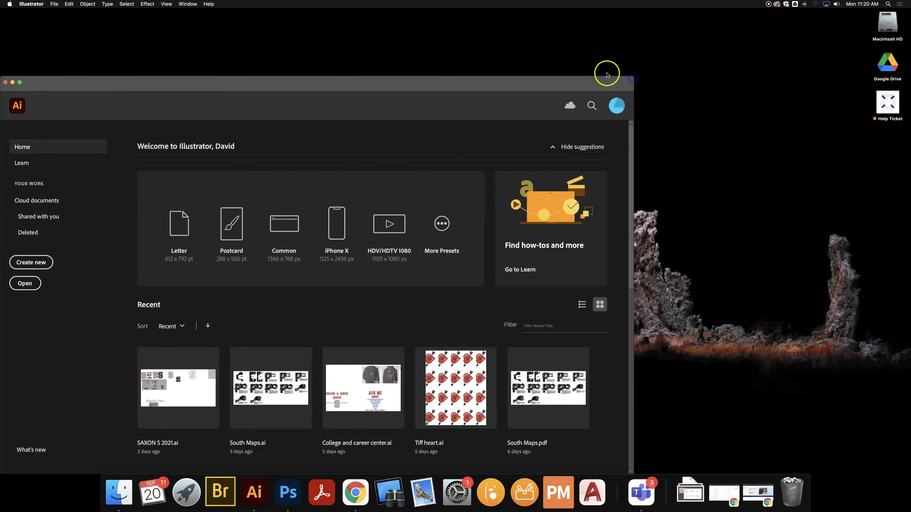
left_click_drag(348, 82, 426, 59)
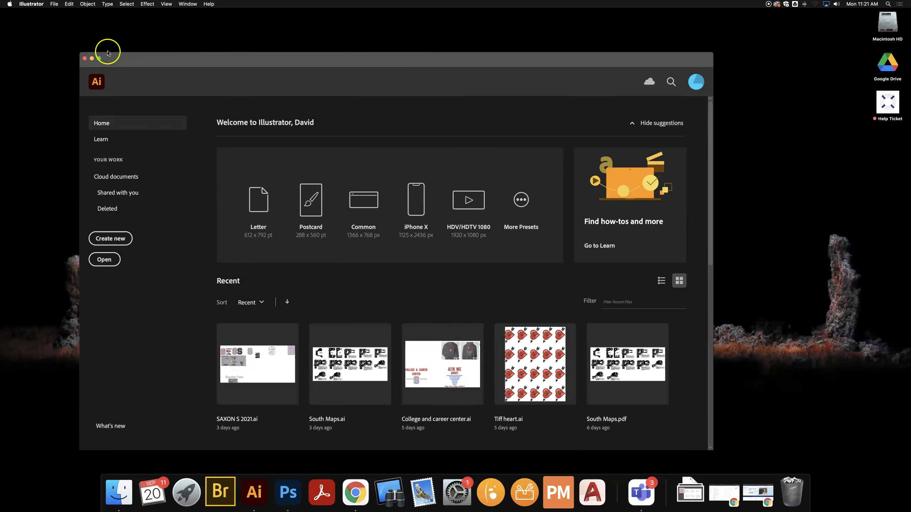
left_click_drag(251, 61, 234, 39)
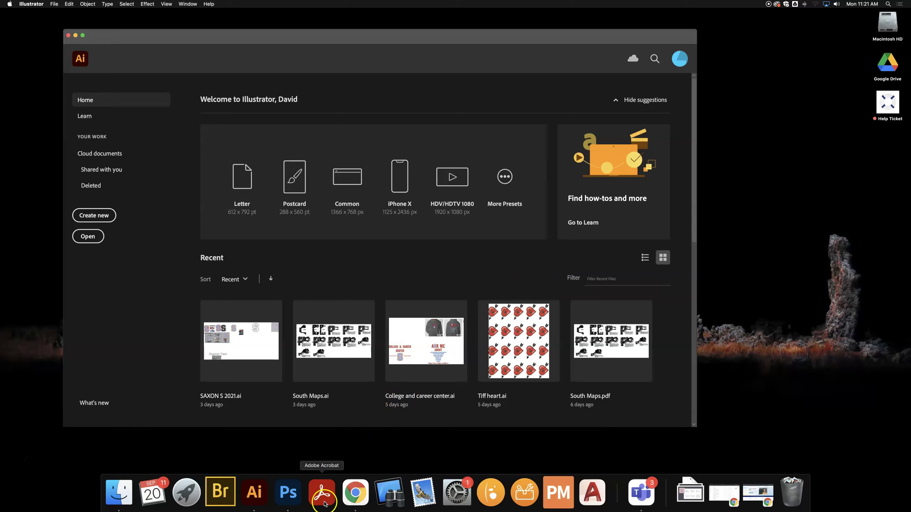
- Open a Finder window, move it over the Illustrator window, and enlarge it to list more files
left_click(489, 492)
left_click(118, 498)
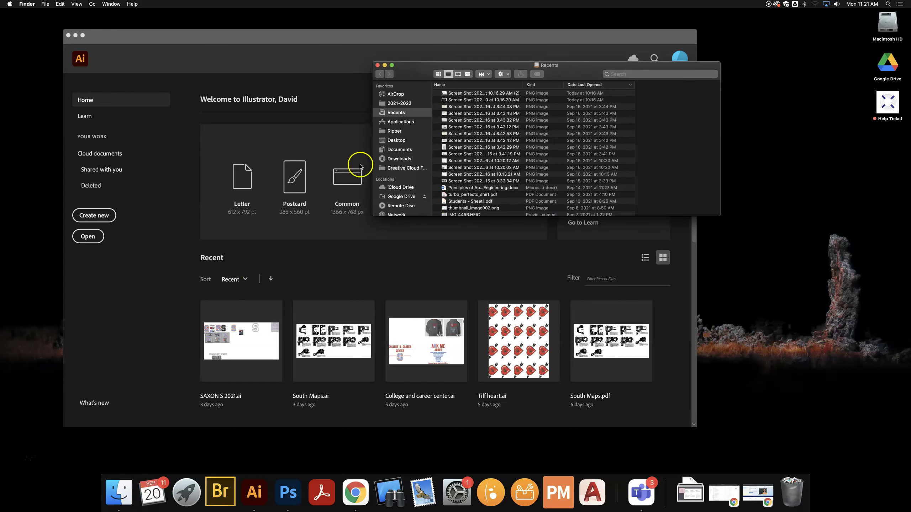
left_click(578, 69)
left_click_drag(578, 69, 430, 71)
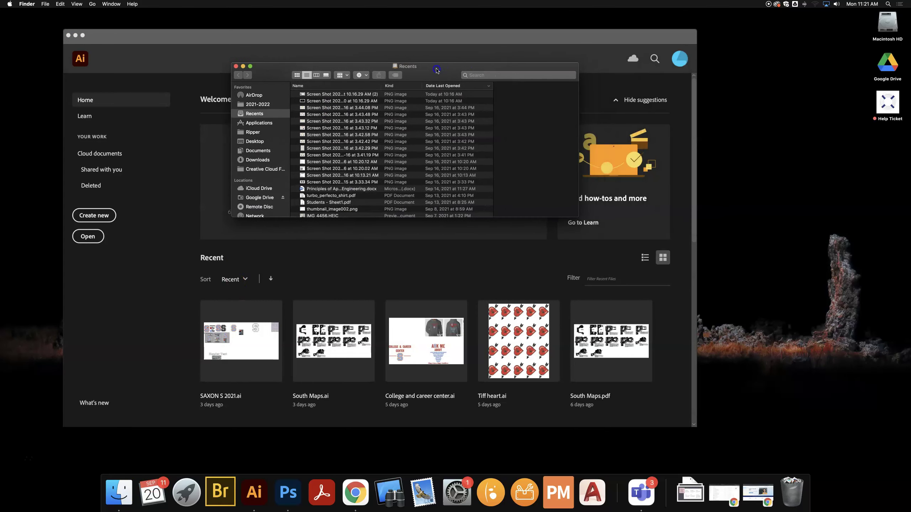
left_click_drag(573, 216, 756, 327)
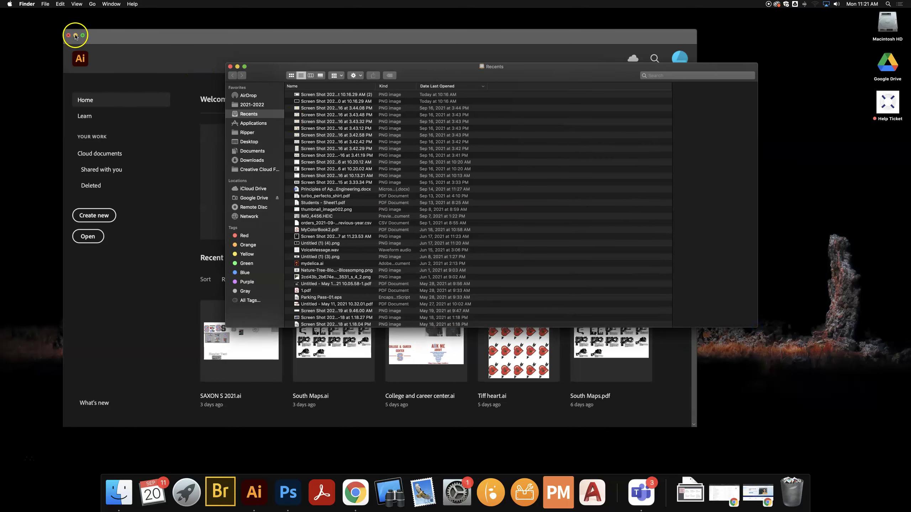
- Minimize the Illustrator window and reposition and resize the Finder window near the upper middle of the desktop
left_click(76, 35)
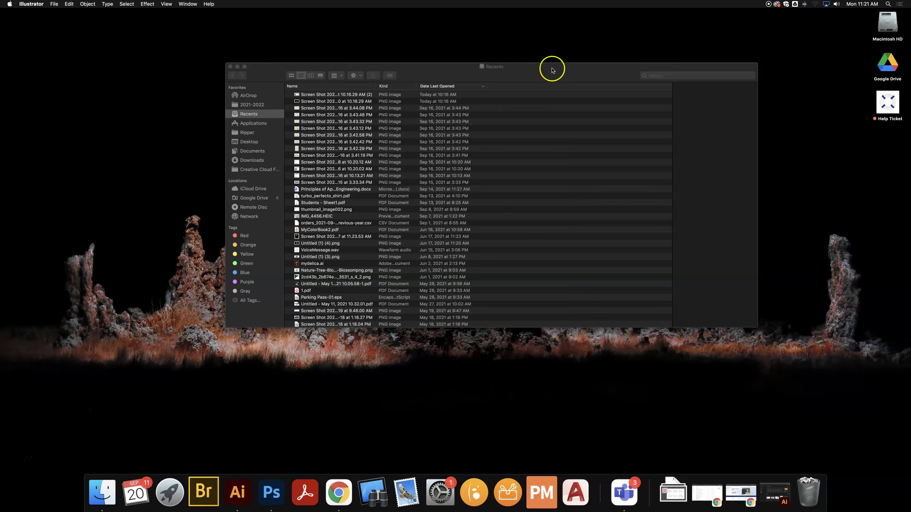
left_click_drag(552, 70, 454, 52)
left_click_drag(658, 308, 547, 302)
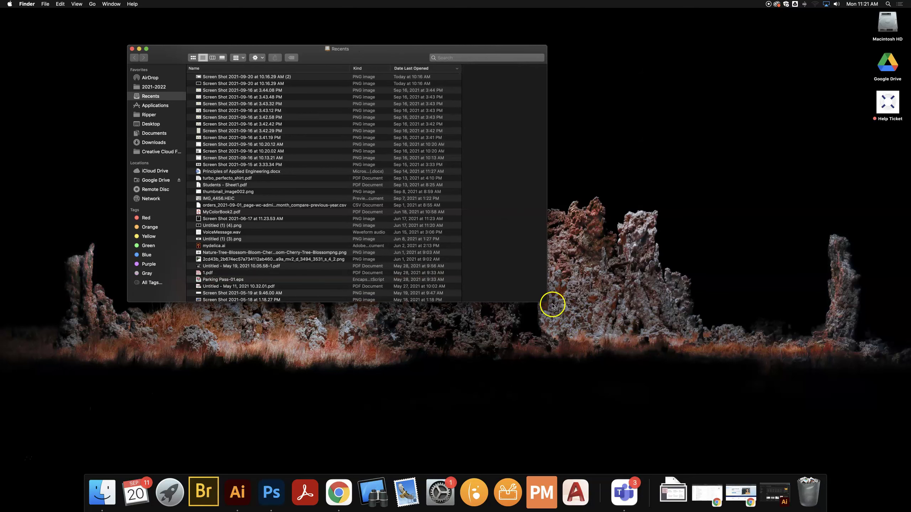
left_click_drag(546, 302, 634, 334)
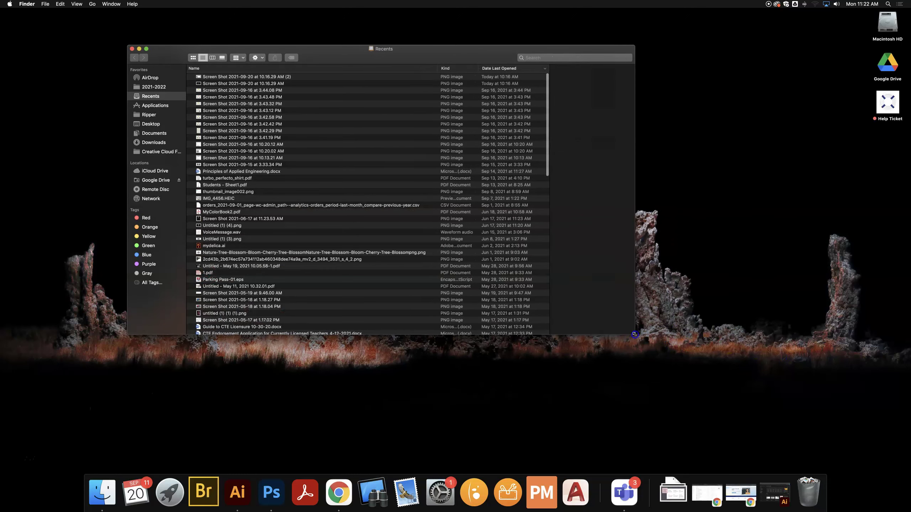
left_click_drag(341, 54, 428, 48)
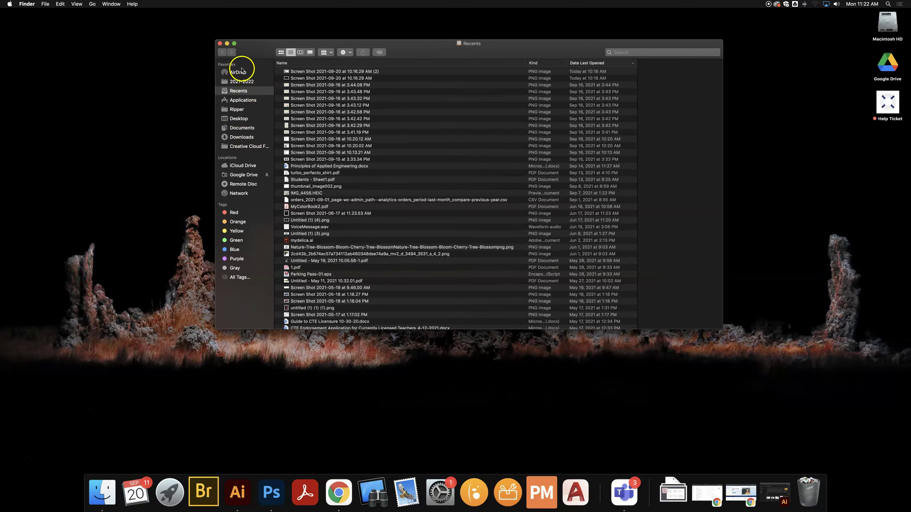
- Show the Applications folder in Finder as icons and look over the installed Adobe programs
left_click(240, 100)
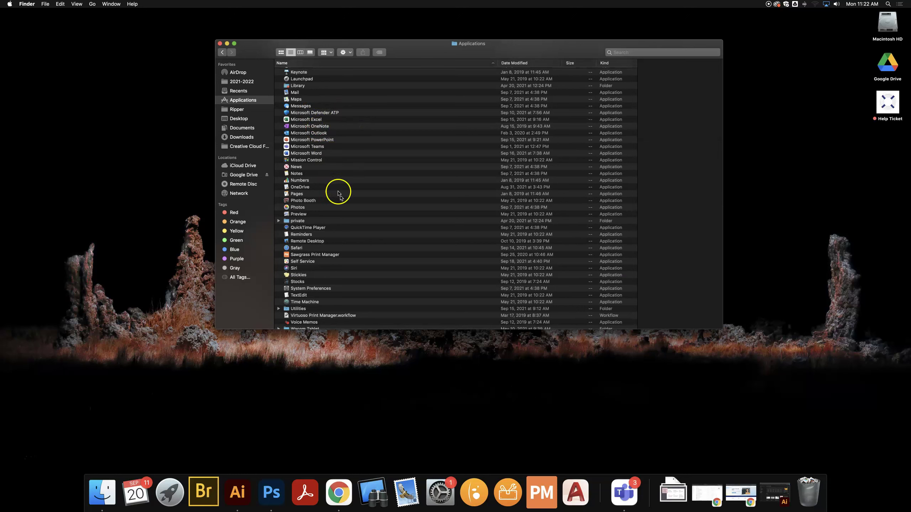
left_click(281, 52)
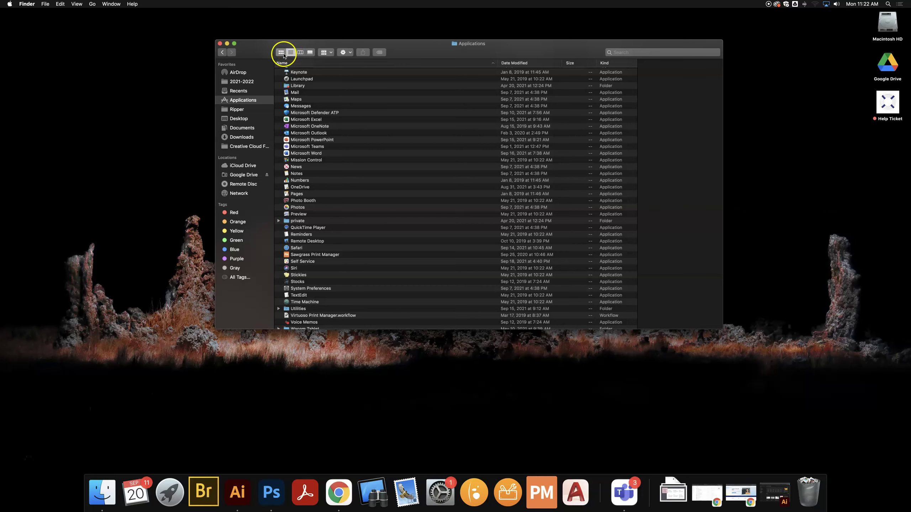
left_click(278, 54)
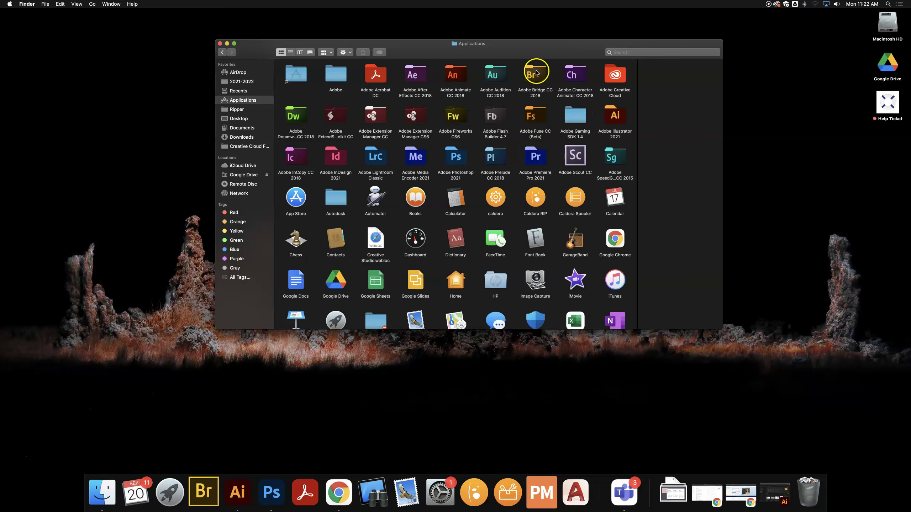
scroll(535, 77, "down", 1)
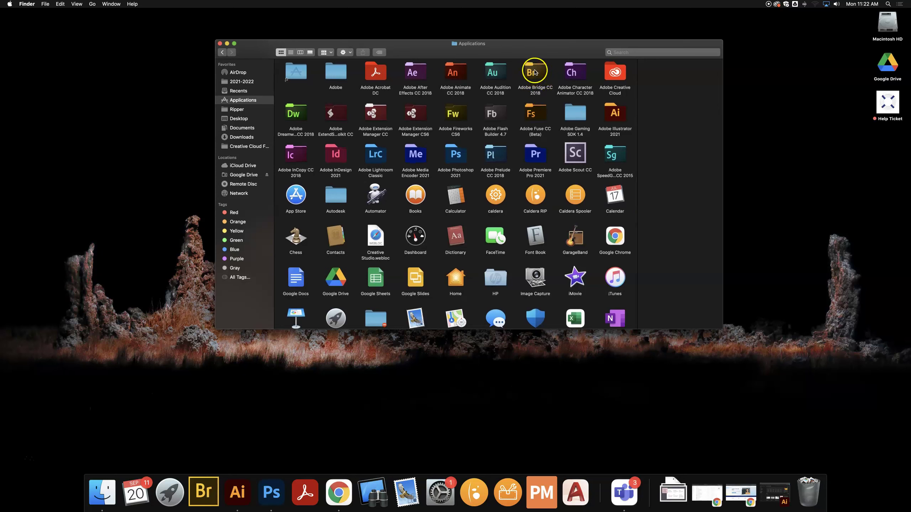
scroll(531, 69, "up", 1)
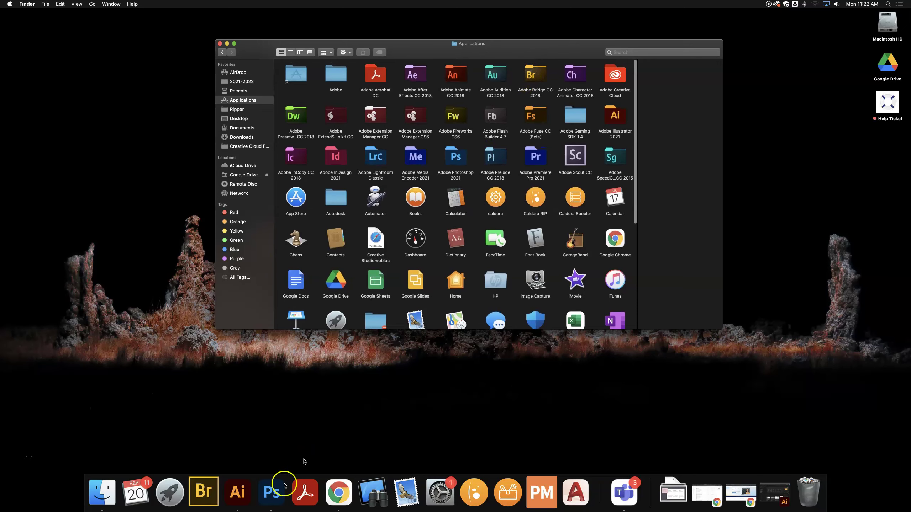
- Open the Adobe Bridge CC 2018 folder and select the Adobe Bridge CC 2018 application
left_click(535, 75)
double_click(536, 74)
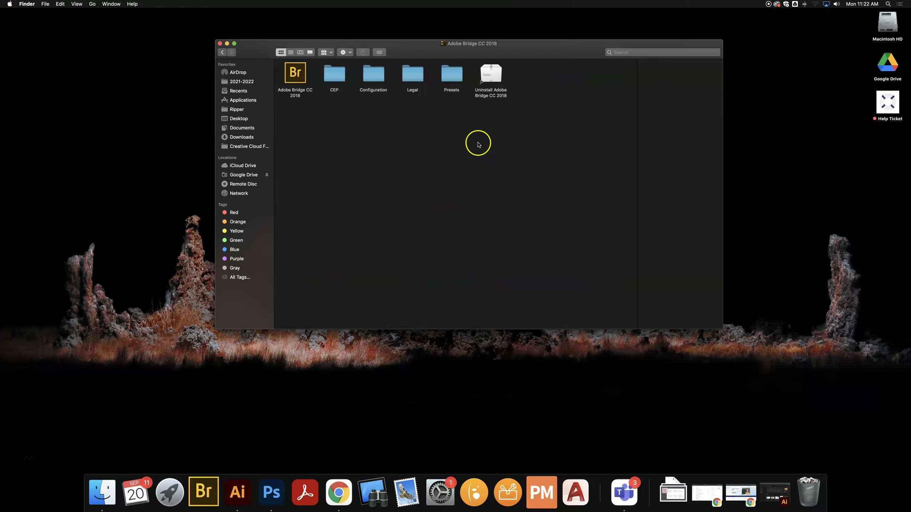
left_click(295, 74)
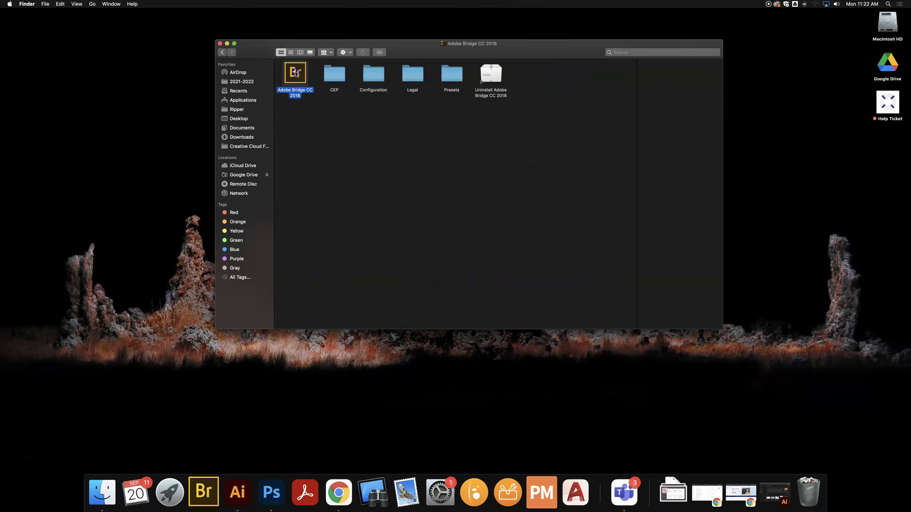
- Place the Adobe Bridge CC 2018 application after Photoshop in the Dock, and open the Adobe Photoshop 2021 folder from Applications
left_click_drag(297, 73, 291, 493)
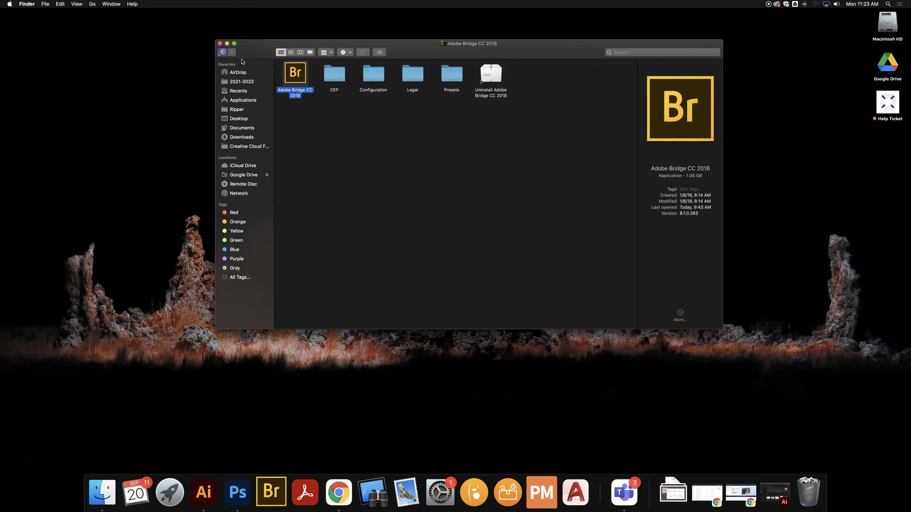
left_click(223, 53)
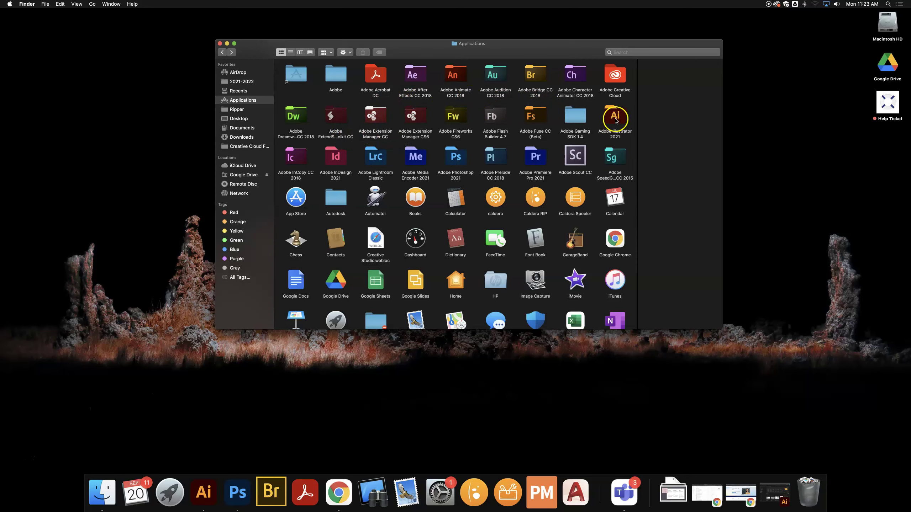
double_click(453, 156)
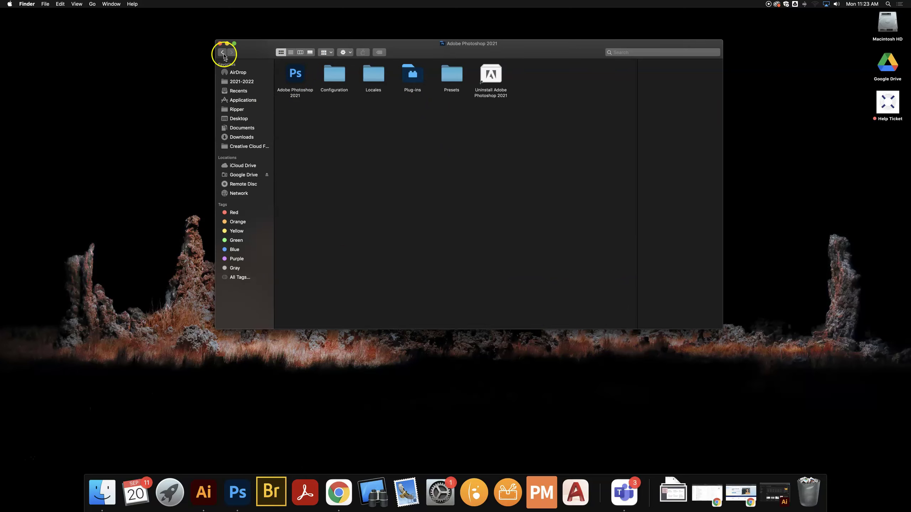
left_click_drag(247, 47, 262, 65)
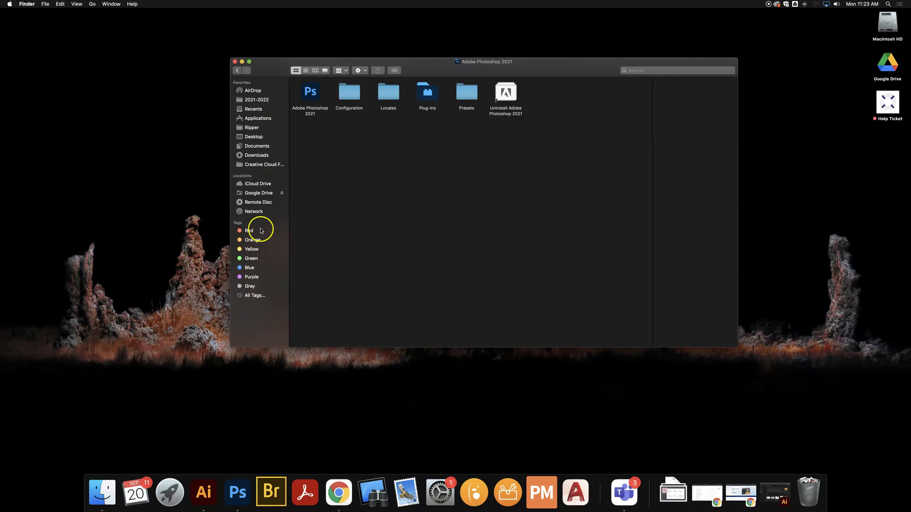
- In the Downloads folder, select all the older items listed below IMG_F967DC78770B-1.jpeg and move them to the Trash
left_click(253, 156)
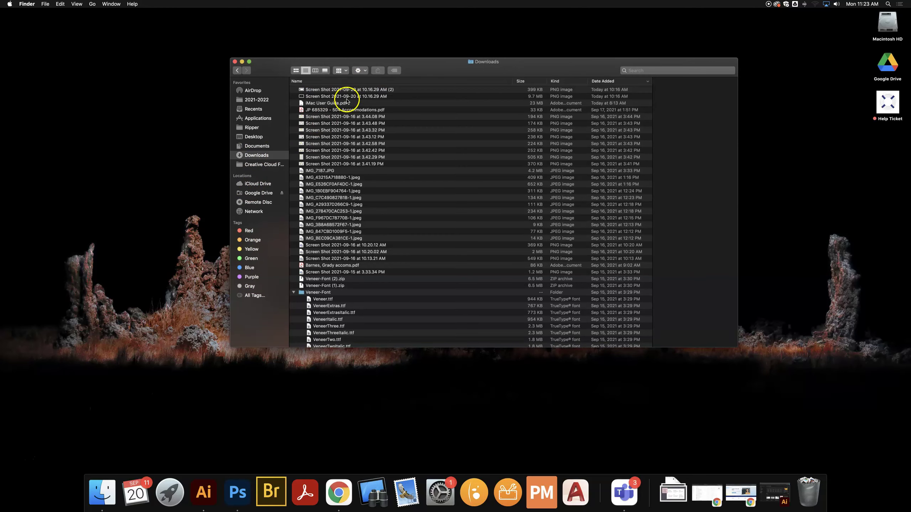
scroll(346, 100, "down", 10)
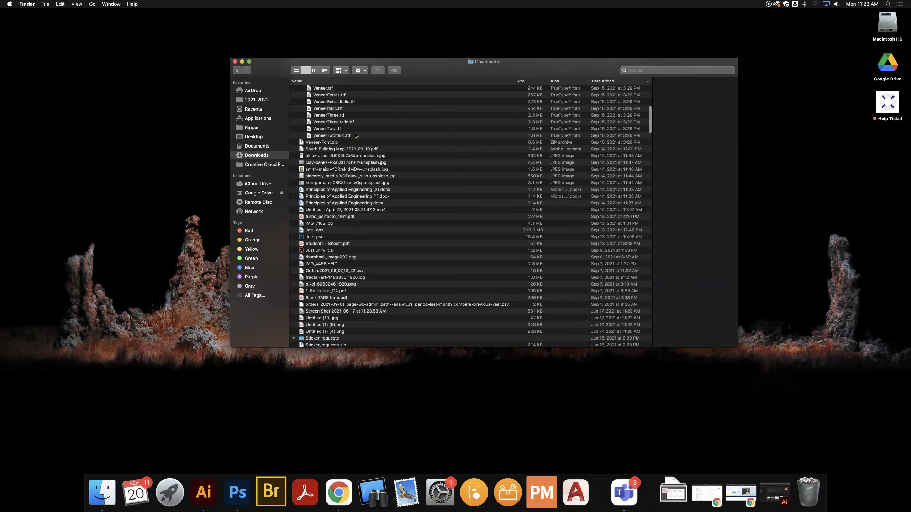
scroll(355, 135, "up", 10)
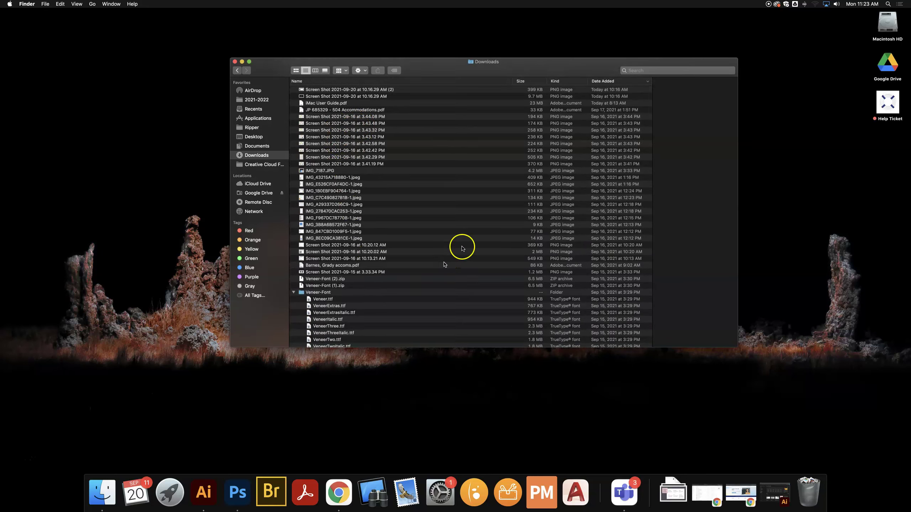
scroll(593, 207, "down", 20)
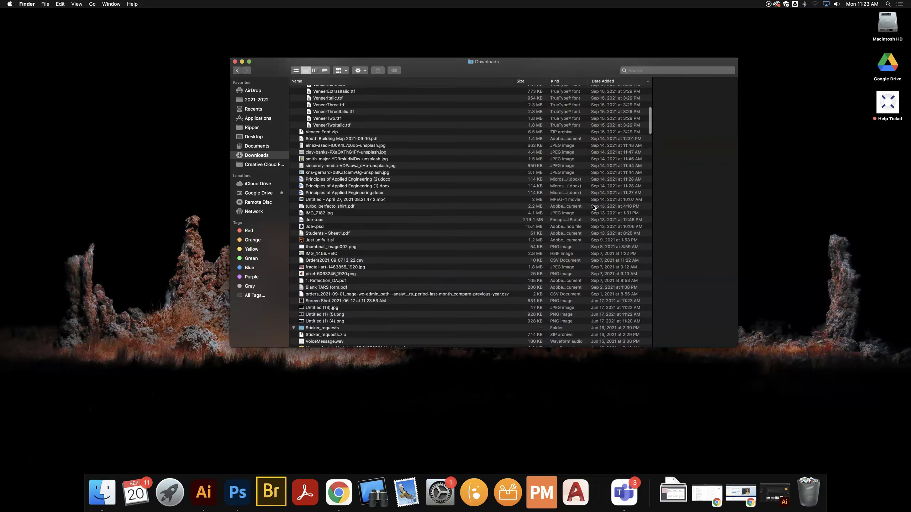
scroll(593, 207, "down", 20)
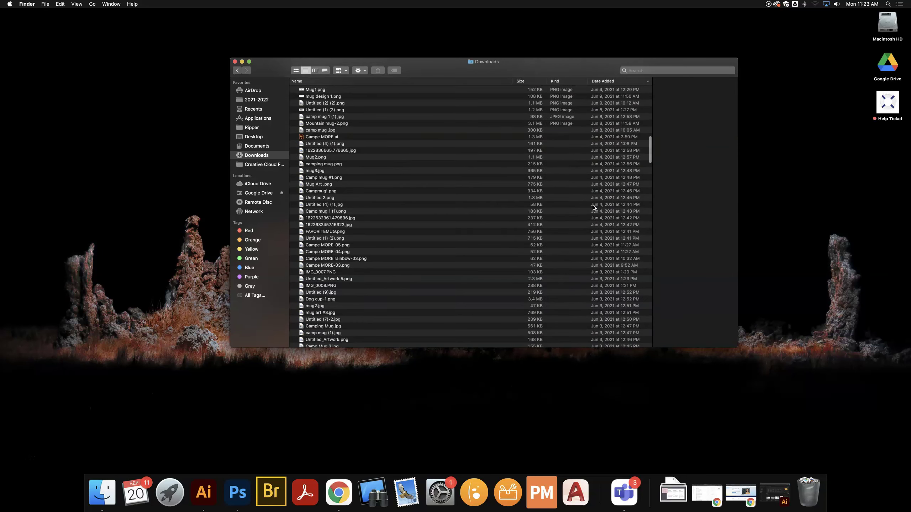
scroll(593, 207, "down", 20)
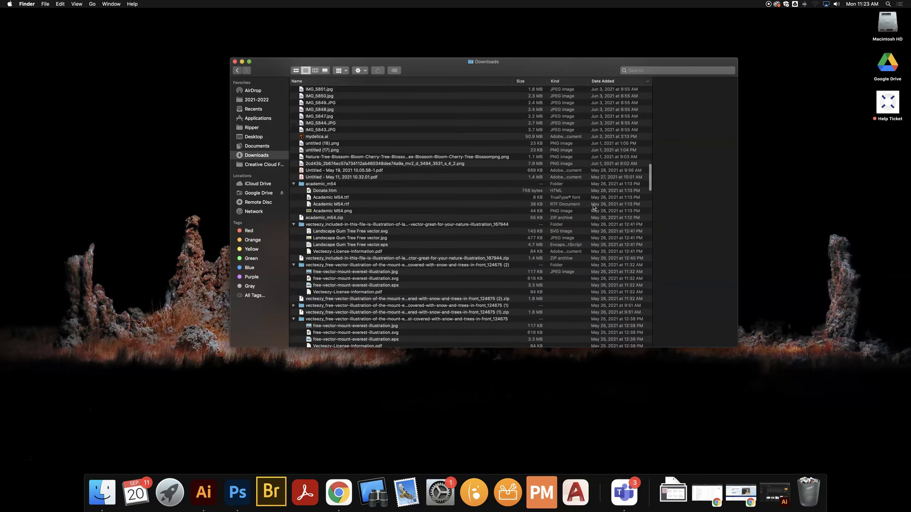
scroll(593, 207, "down", 20)
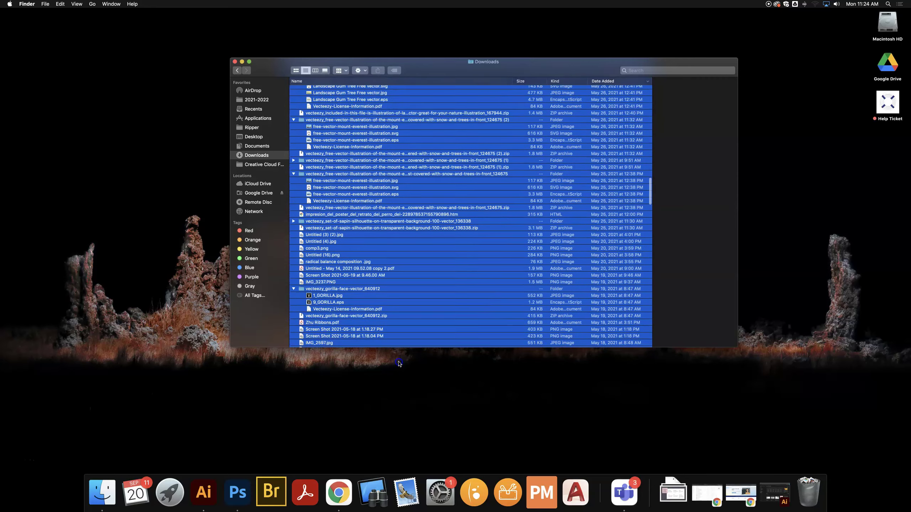
left_click_drag(399, 364, 399, 363)
left_click_drag(424, 183, 424, 183)
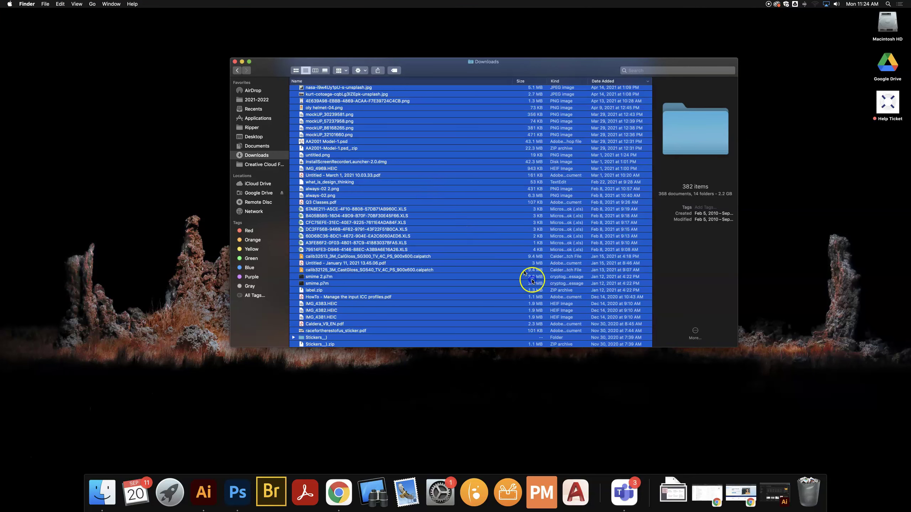
left_click_drag(703, 358, 812, 492)
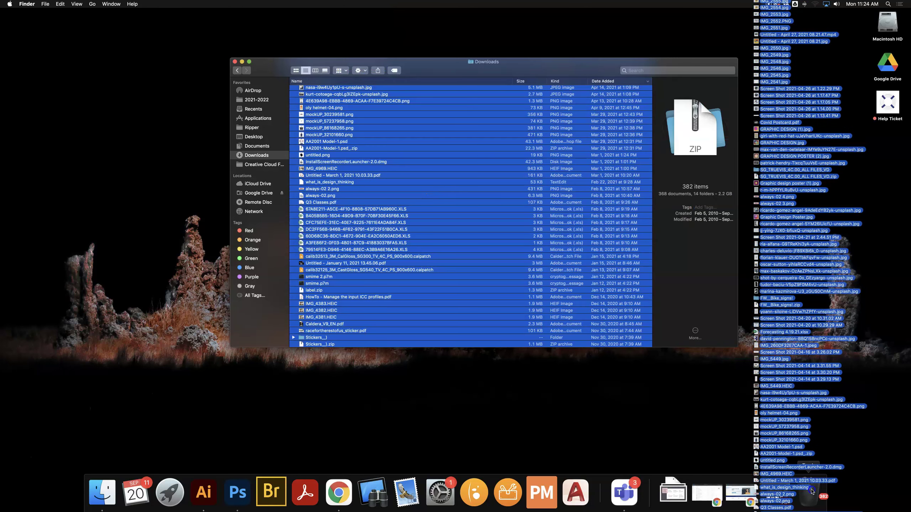
left_click_drag(812, 492, 812, 491)
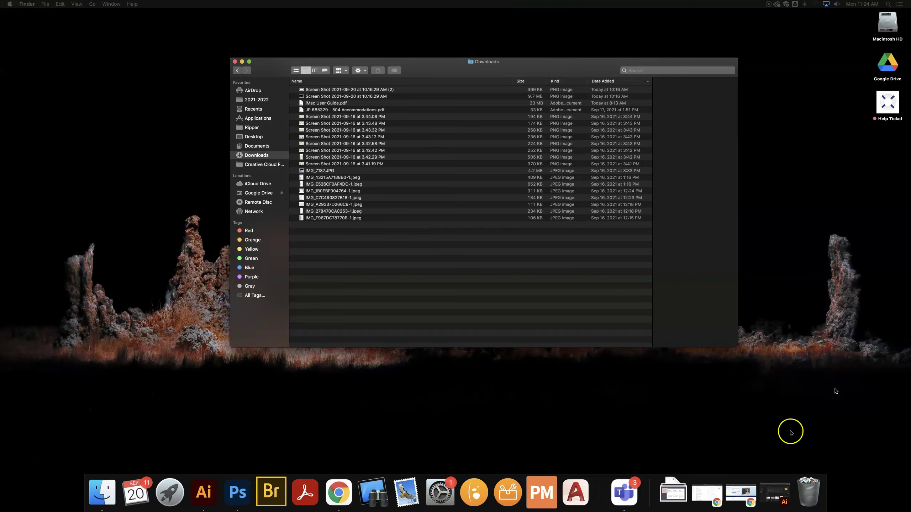
- Open the Trash and permanently erase all the items in it
left_click(809, 493)
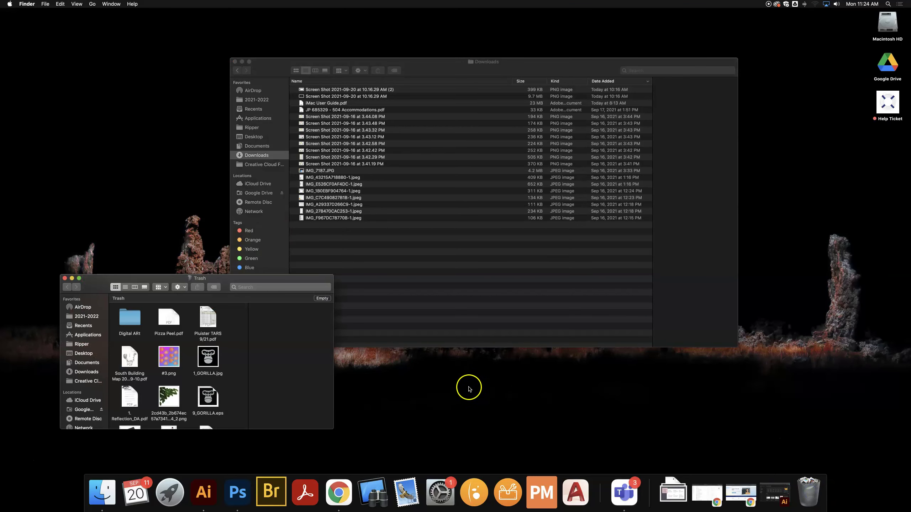
left_click(321, 299)
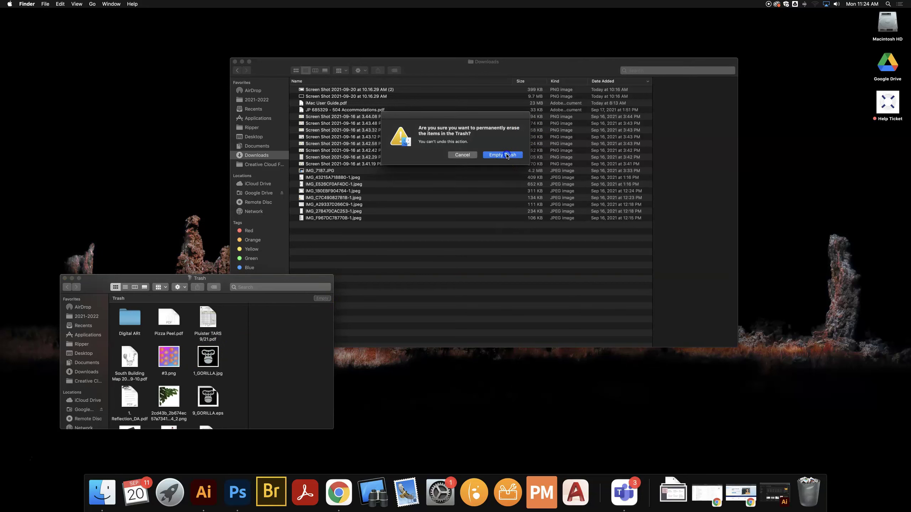
left_click(503, 155)
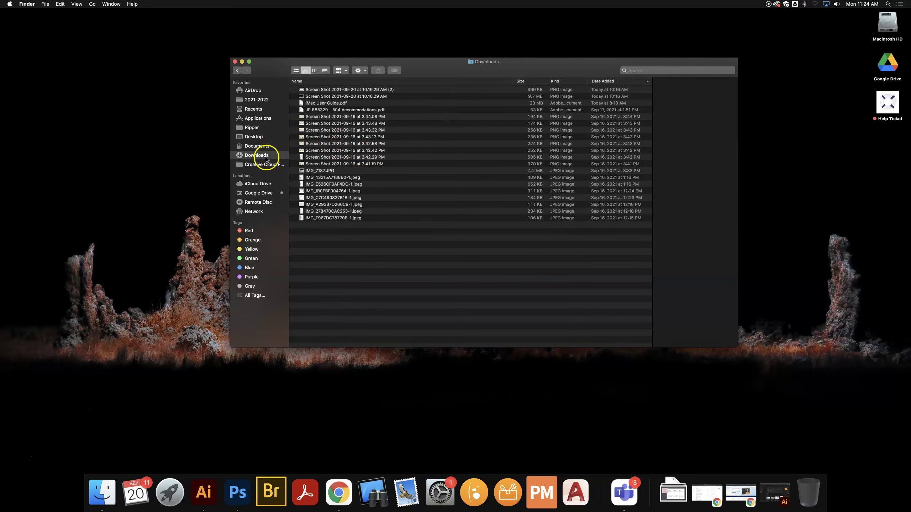
- Show the Documents folder and collapse its expanded Adobe and Sawgrass folders
left_click(248, 147)
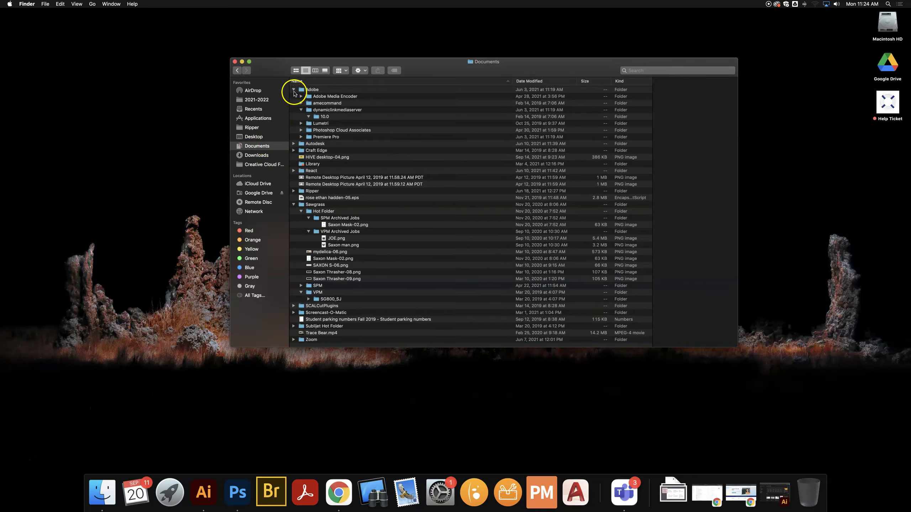
left_click(293, 89)
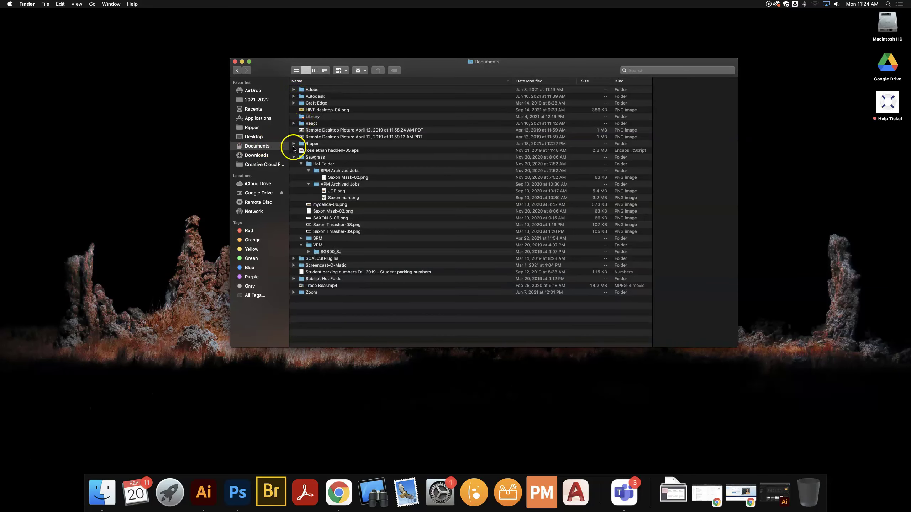
left_click(293, 157)
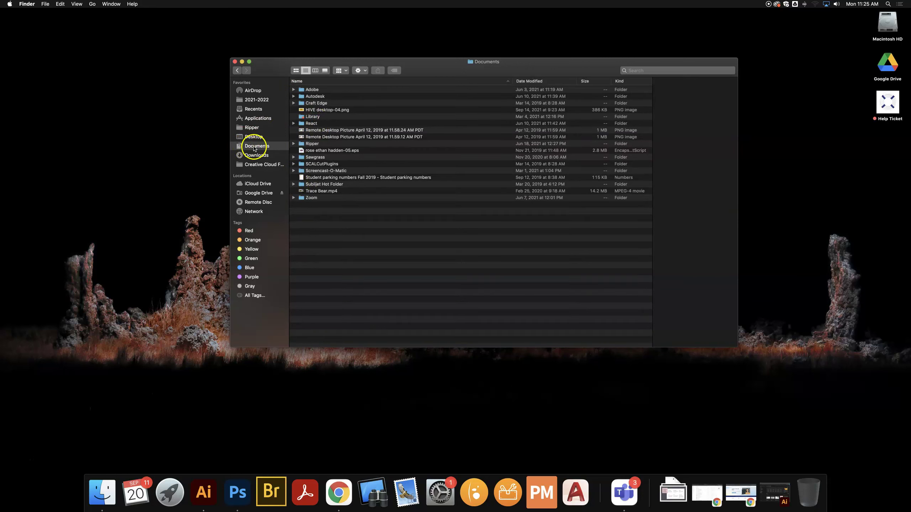
- Create a new folder in Documents and name it Digital Arts Folder
right_click(329, 214)
left_click(344, 216)
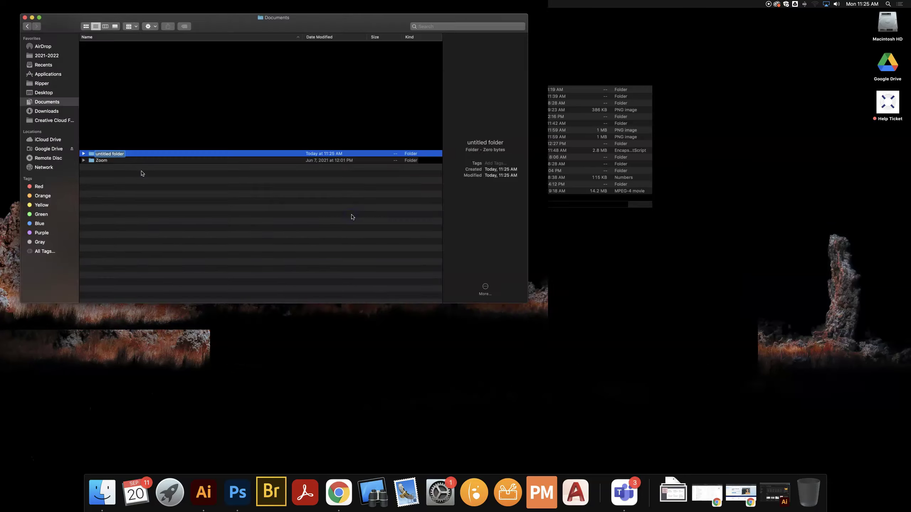
left_click(131, 154)
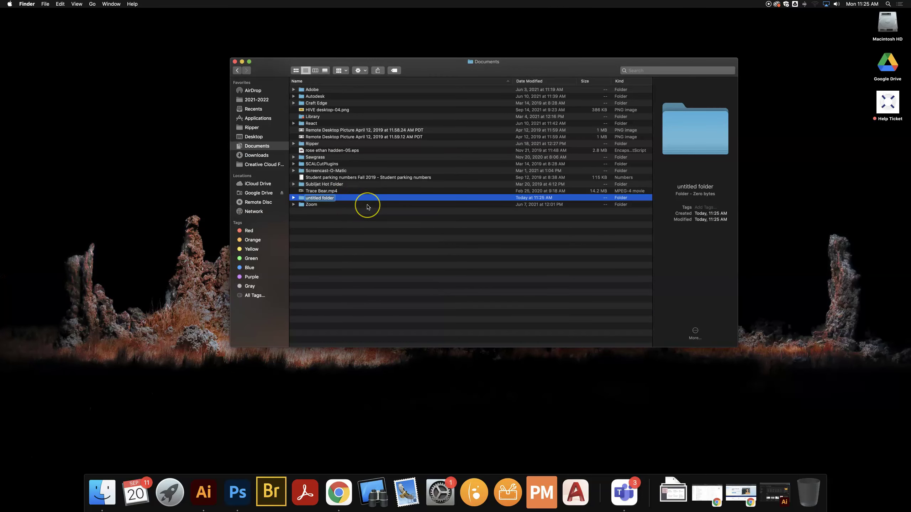
type("Doig")
type("tal Arts Folder")
left_click(369, 228)
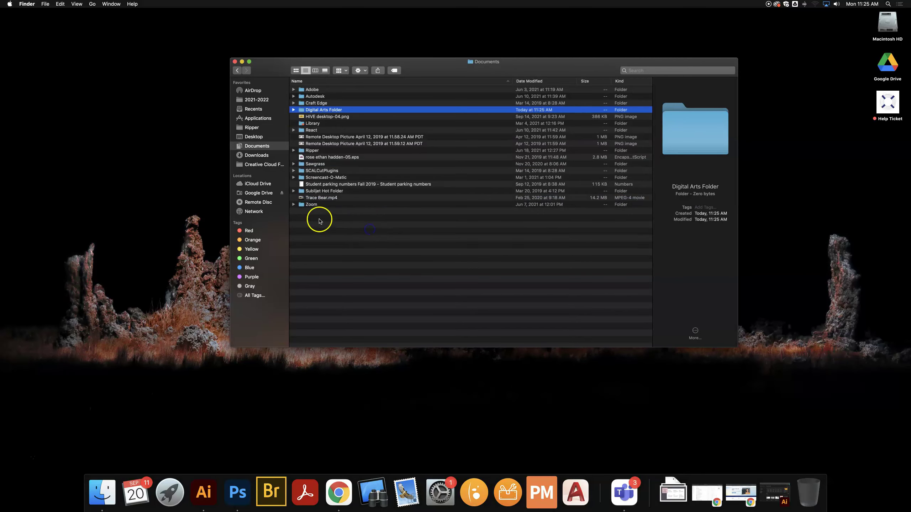
- Open the Digital Arts Folder to view its contents, and close the Finder window
double_click(301, 111)
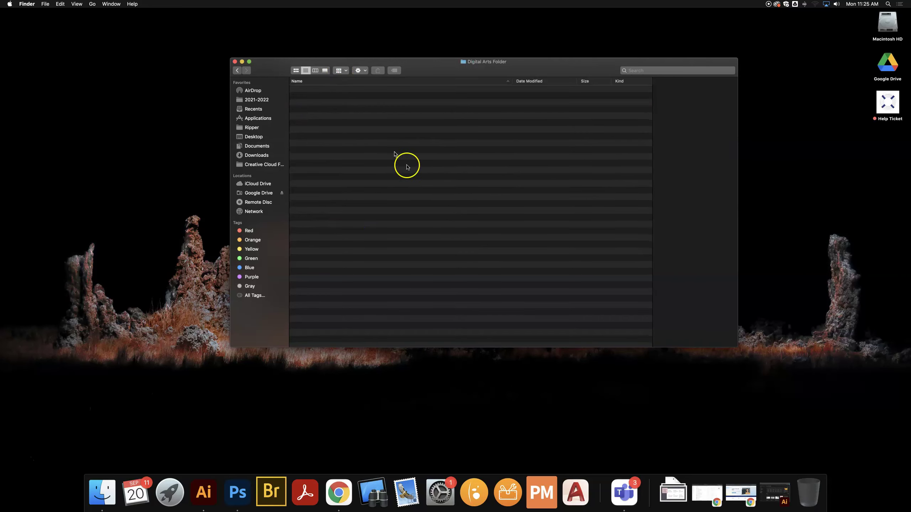
left_click(419, 149)
right_click(88, 75)
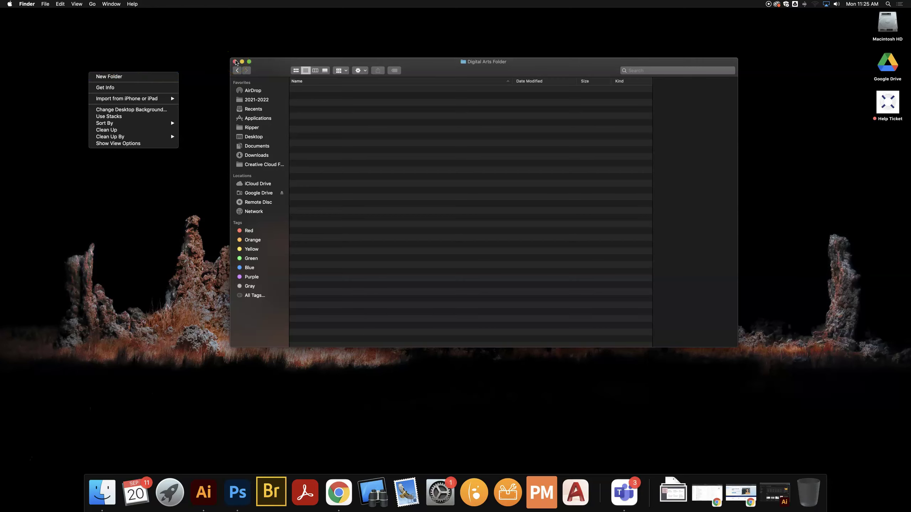
left_click(236, 63)
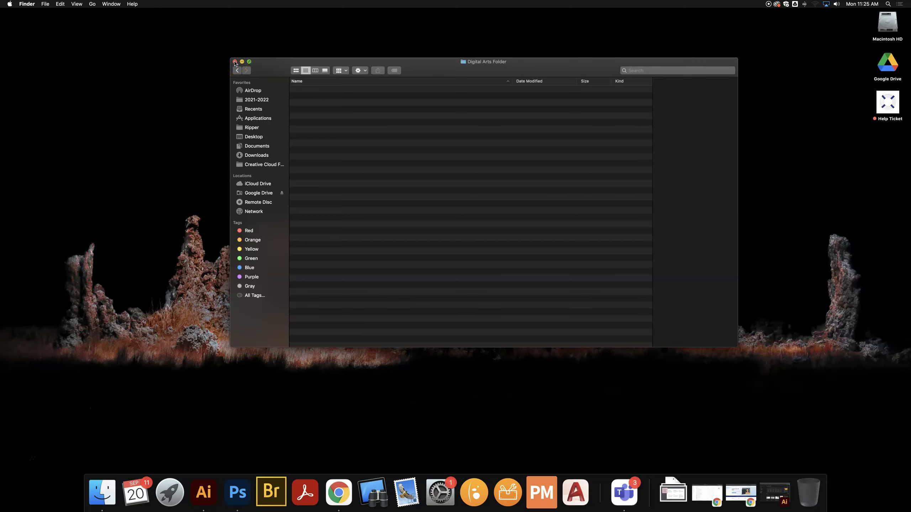
left_click(235, 62)
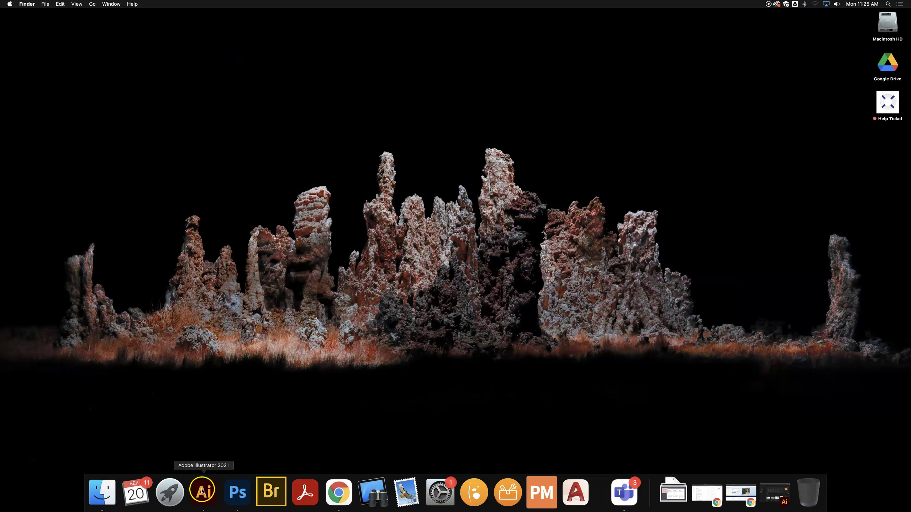
- Find Adobe Animate CC 2018 in Launchpad, add it to the Dock between Bridge and Acrobat, and close Launchpad
left_click(170, 494)
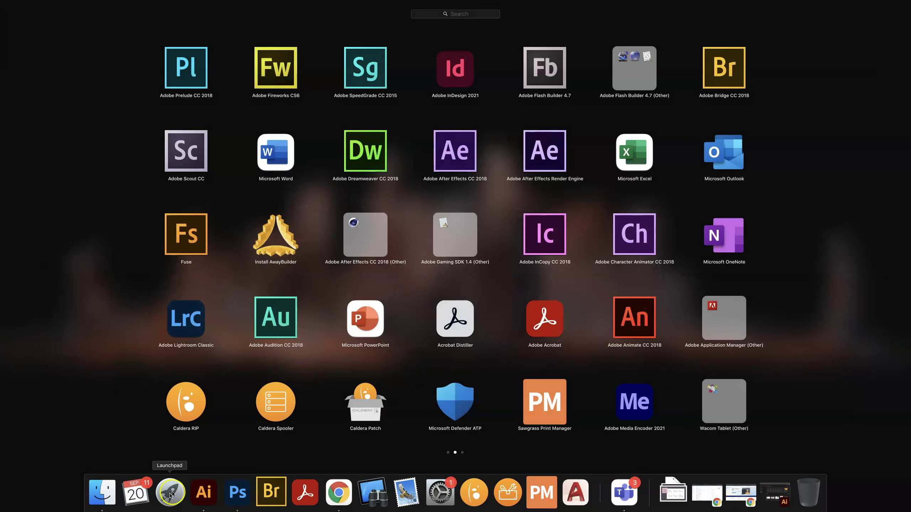
left_click(353, 379)
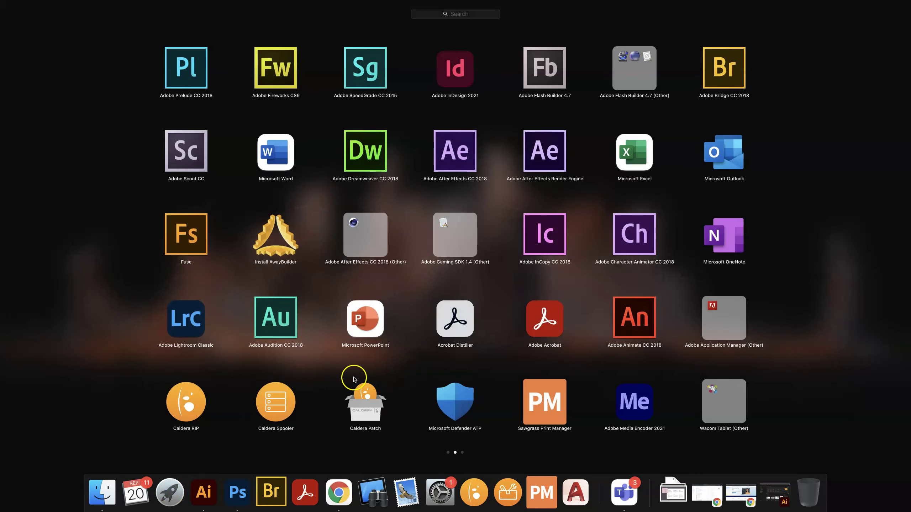
scroll(353, 379, "left", 3)
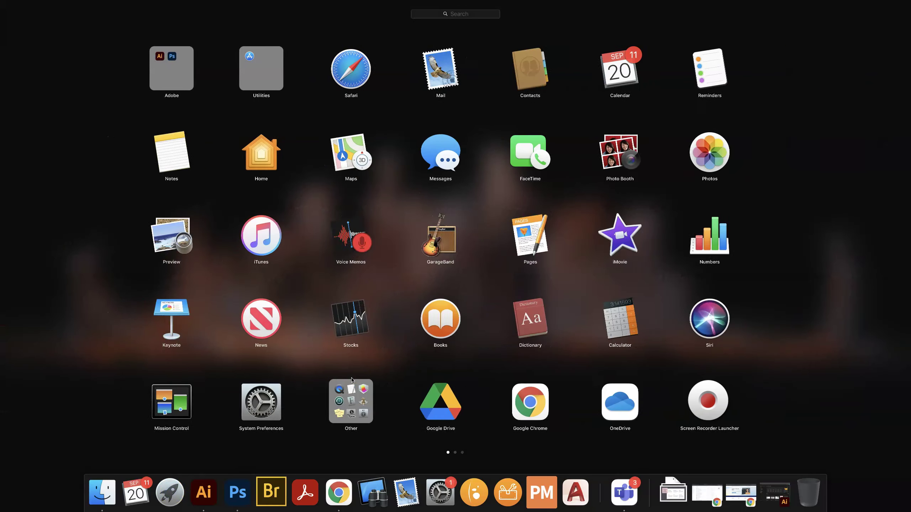
scroll(352, 379, "right", 3)
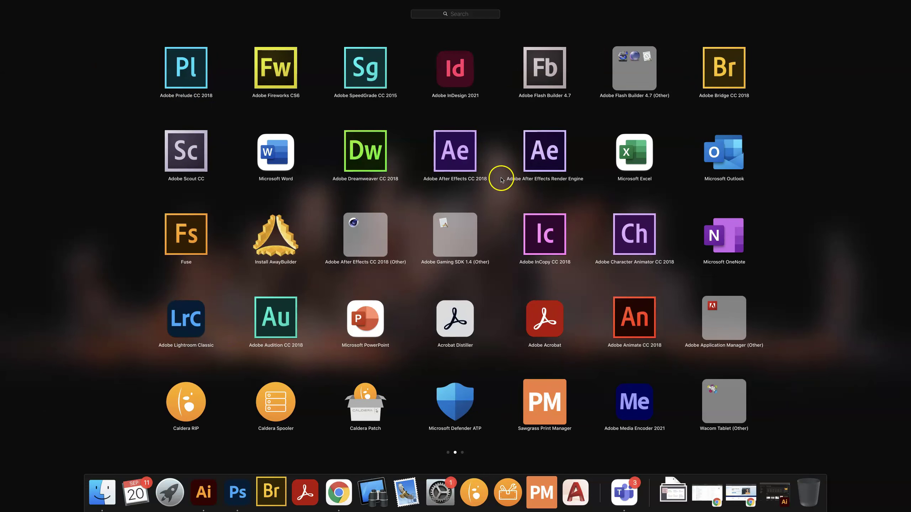
left_click(637, 313)
left_click_drag(637, 313, 292, 497)
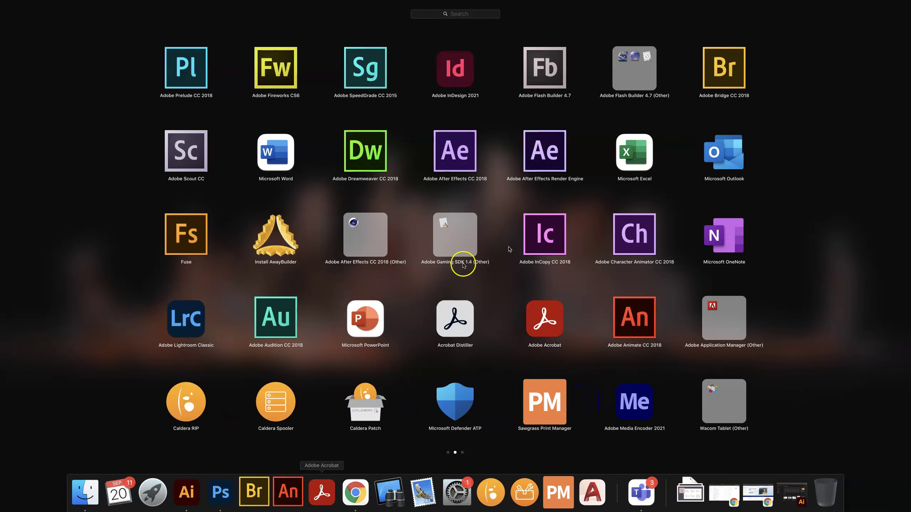
left_click(825, 175)
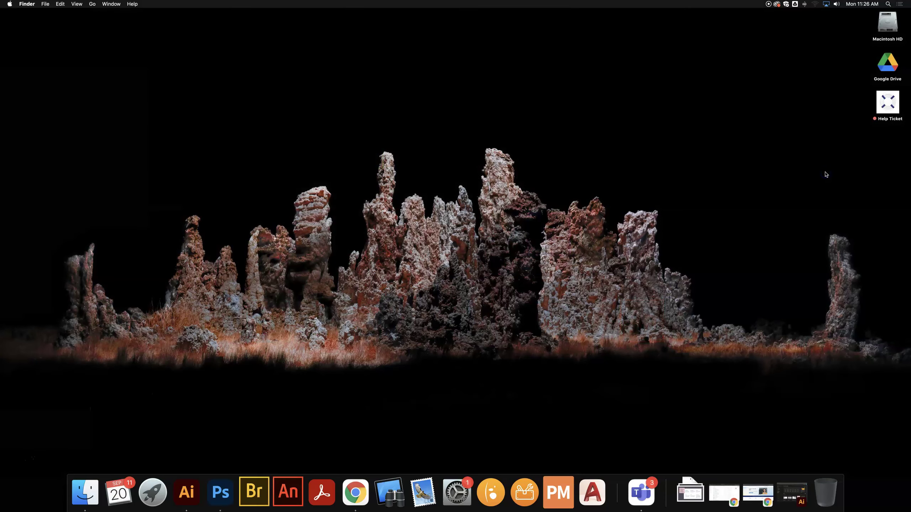
left_click(588, 199)
left_click(437, 287)
left_click(432, 287)
left_click(422, 338)
left_click(458, 344)
left_click(474, 282)
left_click(390, 222)
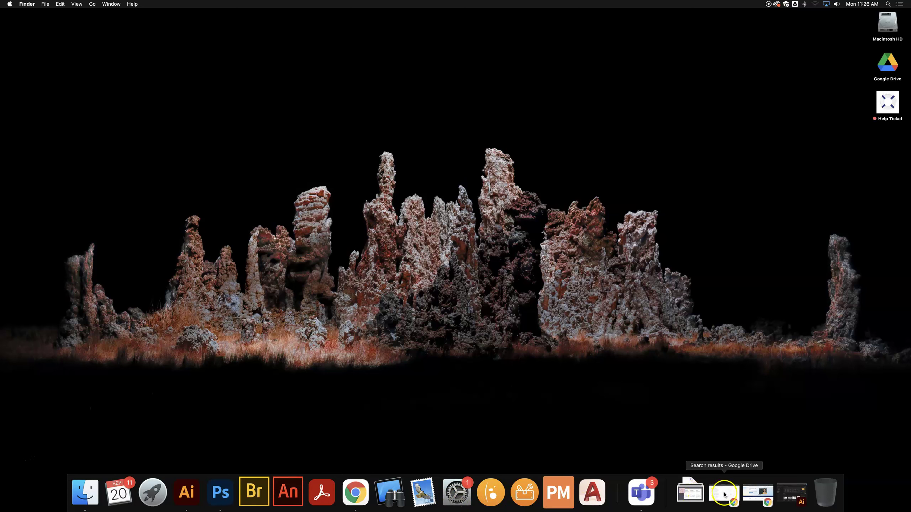
- Restore the minimized Illustrator window, shift it slightly across the desktop, and minimize it again
left_click(787, 496)
left_click(792, 497)
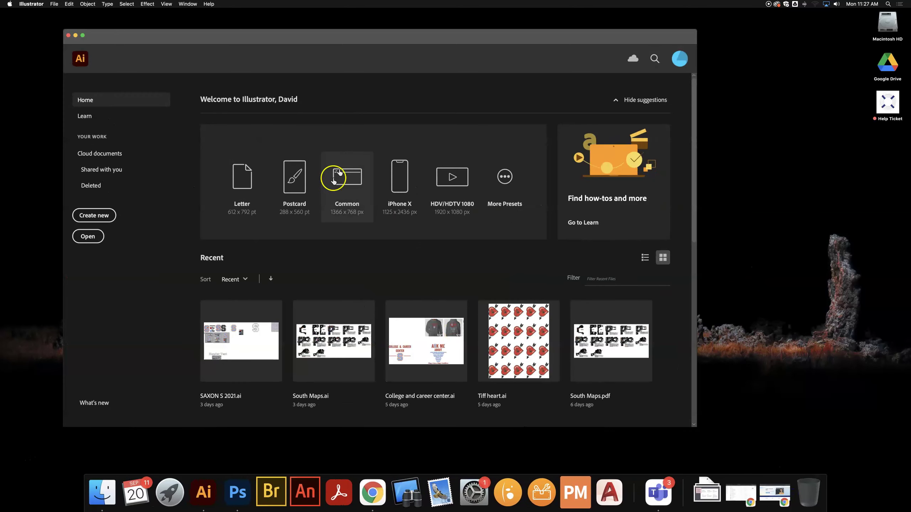
left_click_drag(197, 32, 228, 33)
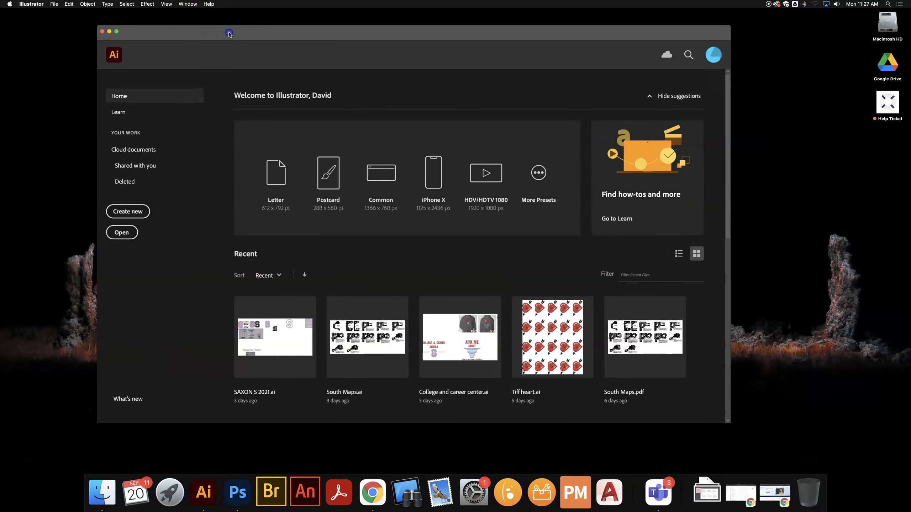
left_click(109, 32)
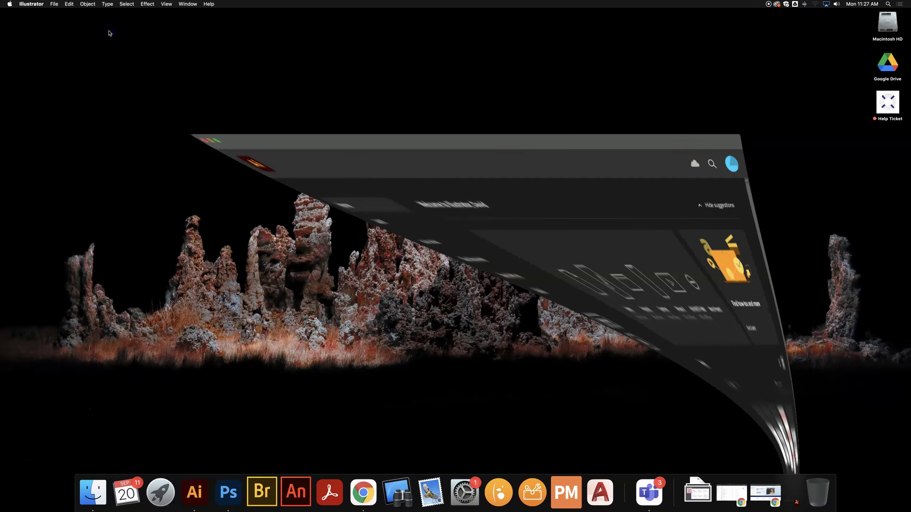